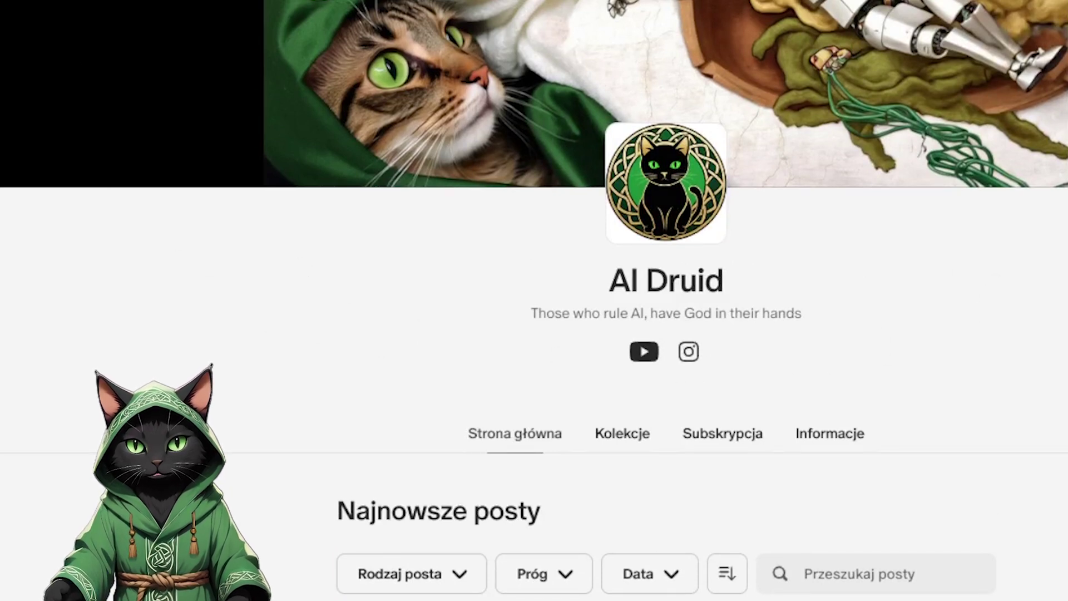
{"action": "scroll", "coordinate": [666, 301], "scroll_direction": "down", "scroll_amount": 10}
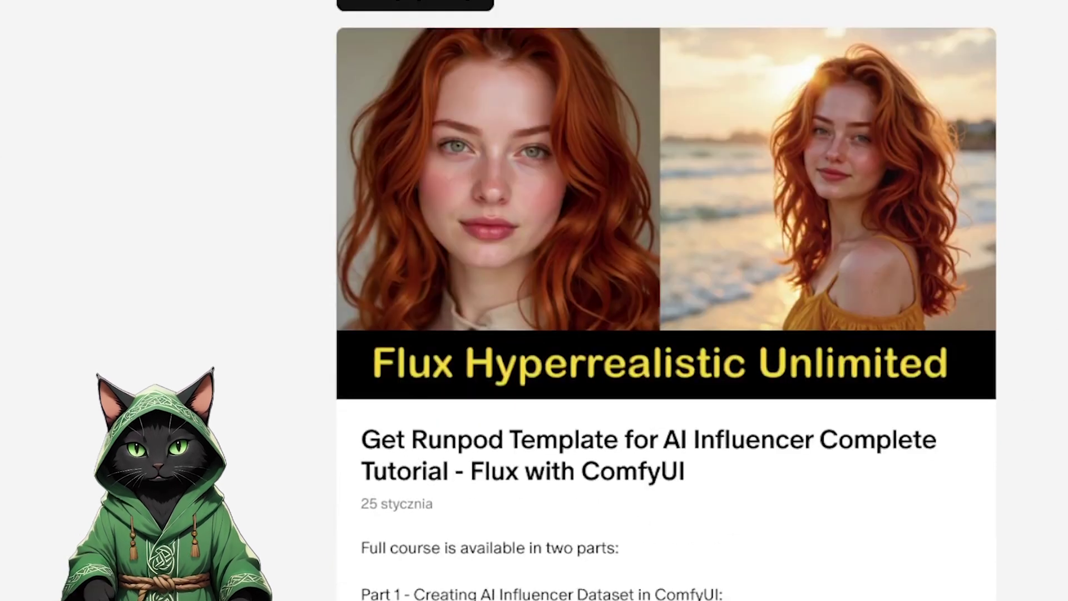
{"action": "scroll", "coordinate": [666, 300], "scroll_direction": "down", "scroll_amount": 2}
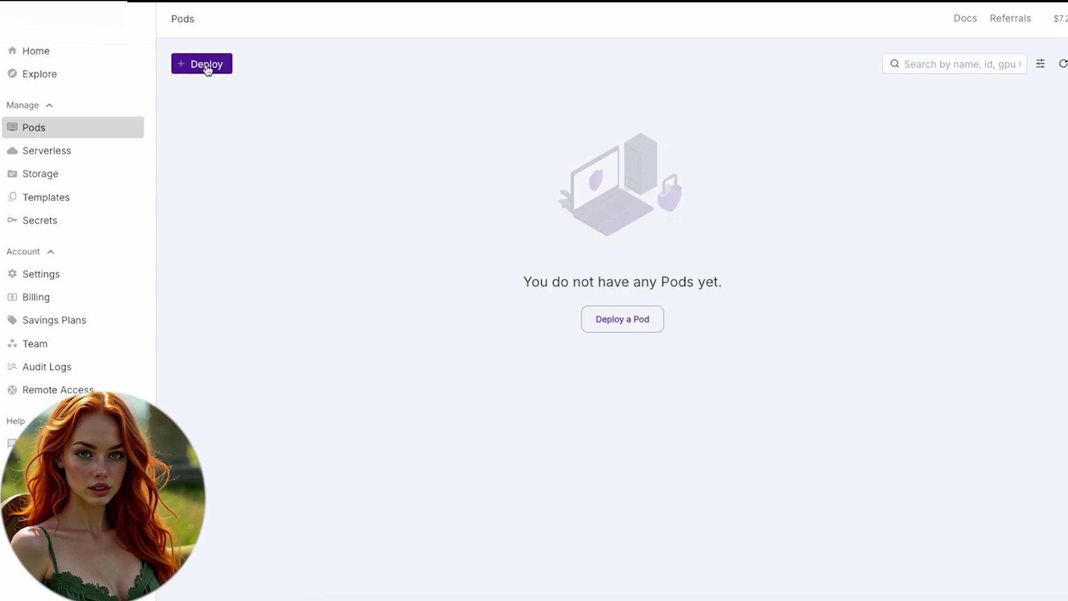
- Start a new pod on Community Cloud with an RTX A6000 GPU and choose its template
{"action": "left_click", "coordinate": [207, 66]}
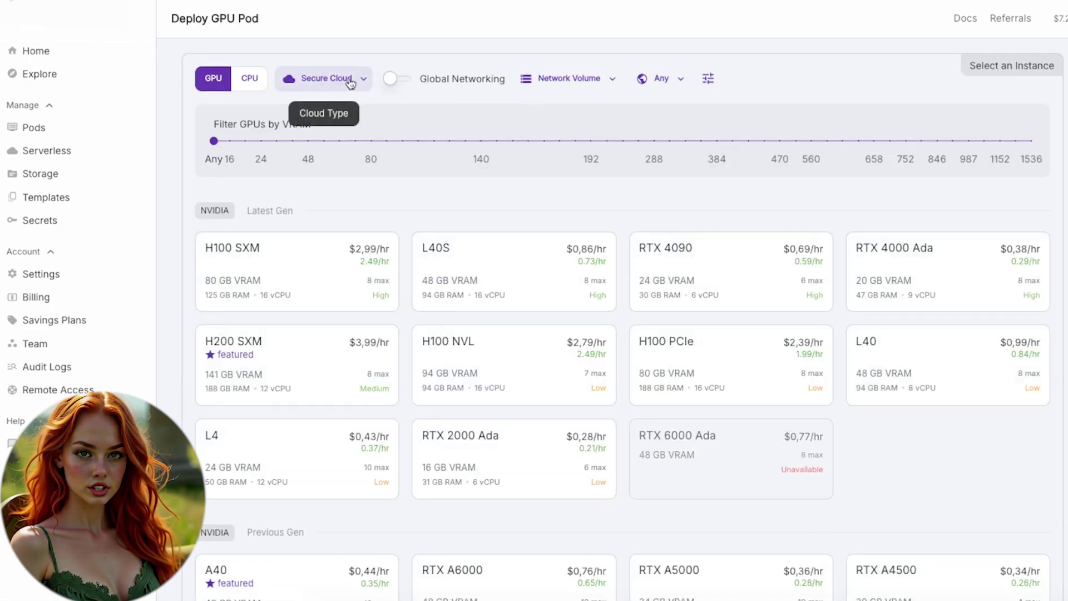
{"action": "left_click", "coordinate": [340, 84]}
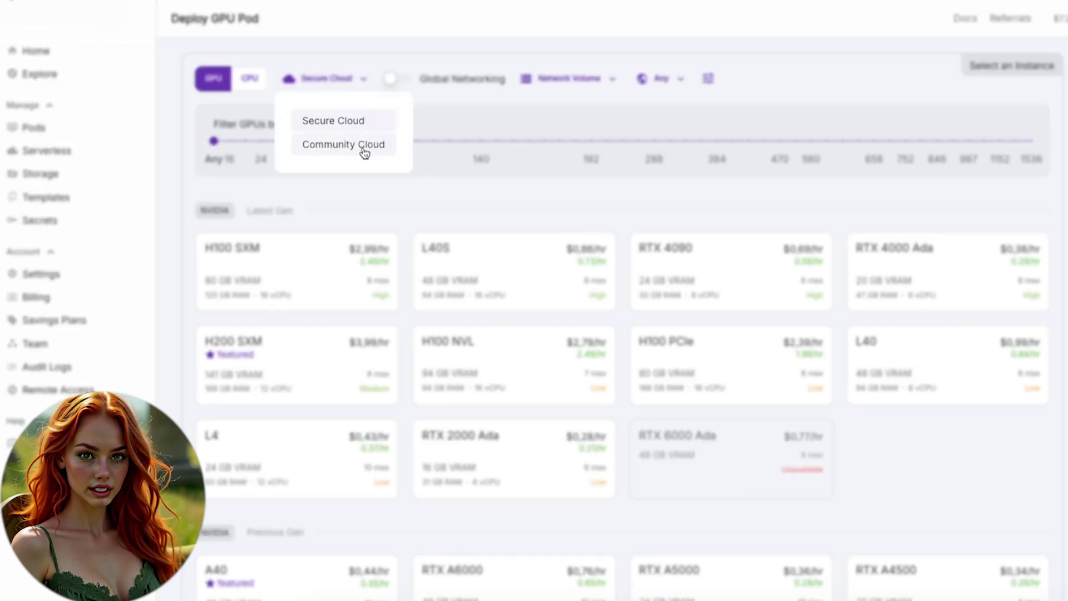
{"action": "left_click", "coordinate": [303, 153]}
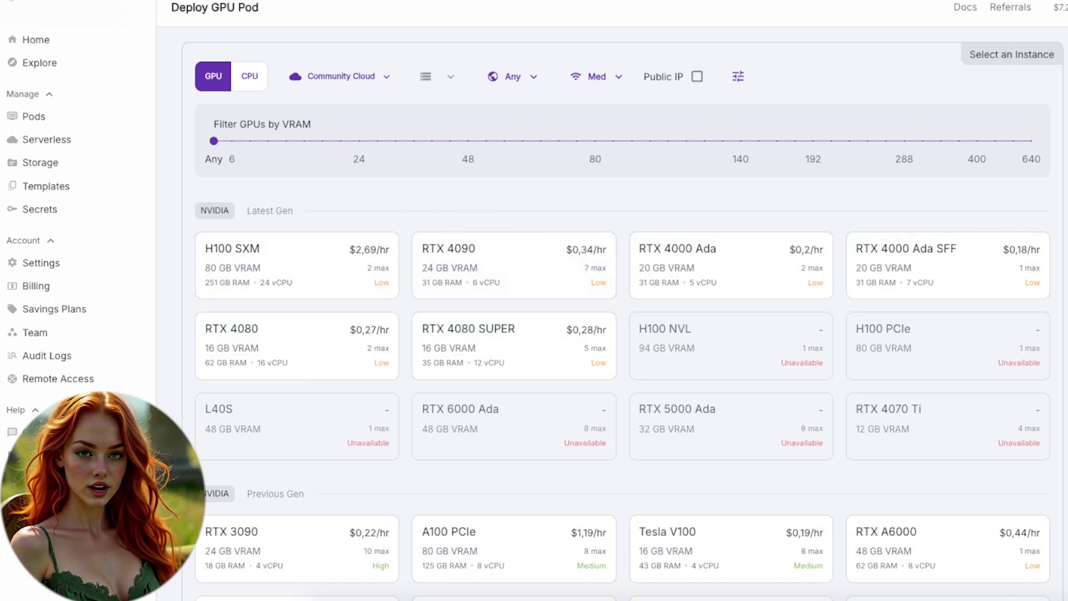
{"action": "scroll", "coordinate": [623, 316], "scroll_direction": "down", "scroll_amount": 5}
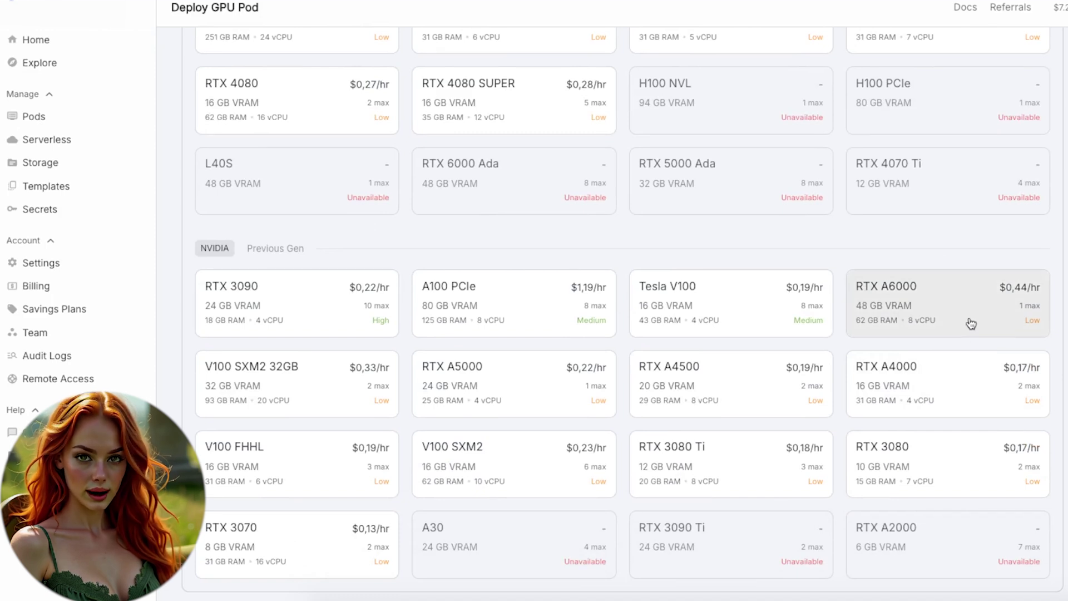
{"action": "left_click", "coordinate": [940, 319]}
{"action": "scroll", "coordinate": [924, 334], "scroll_direction": "down", "scroll_amount": 8}
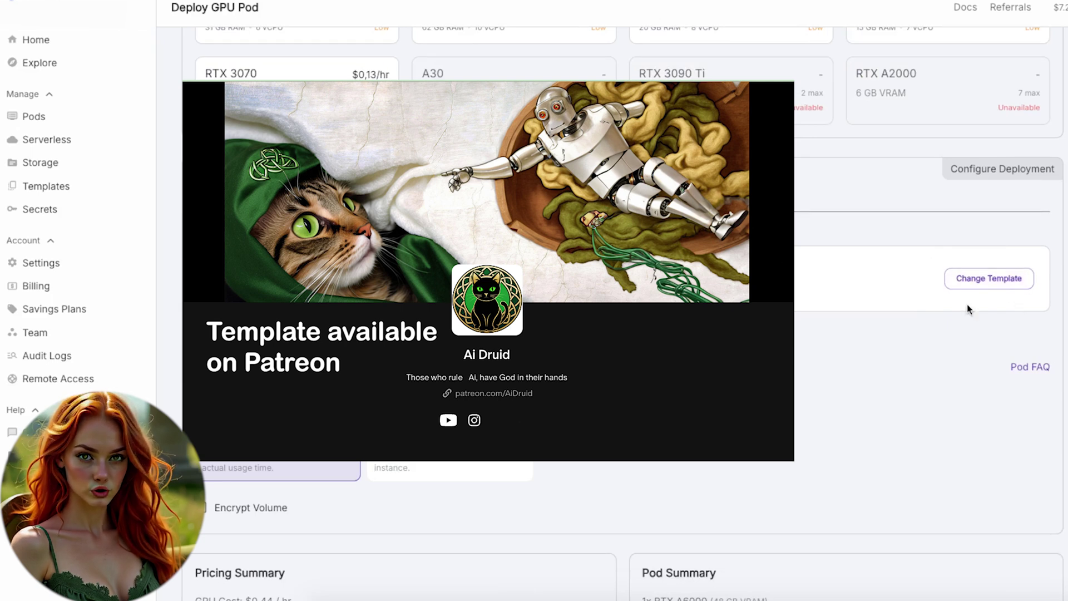
{"action": "left_click", "coordinate": [999, 277]}
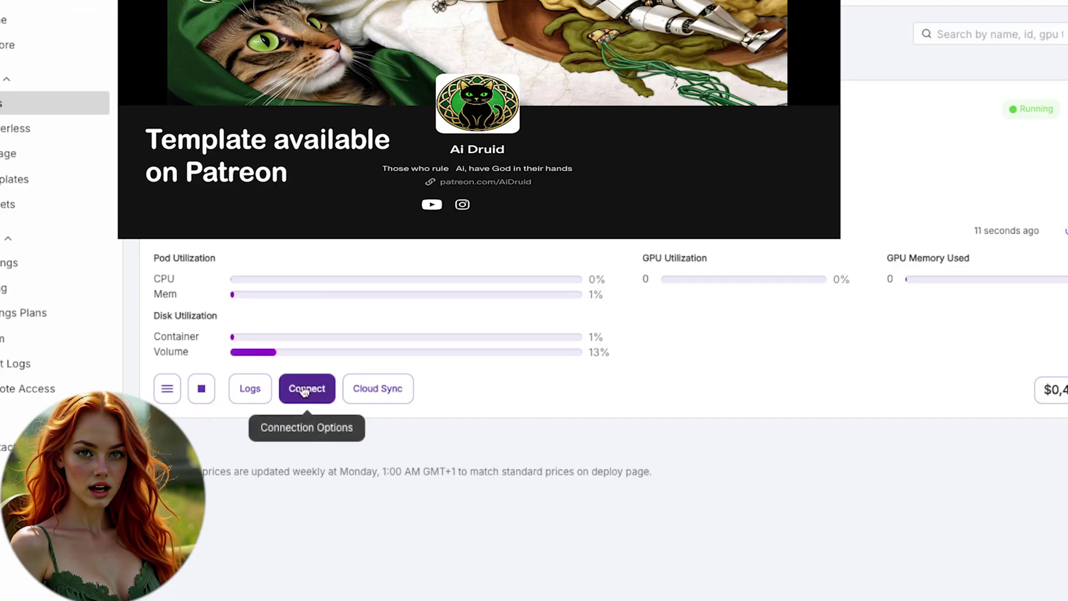
- Connect to the pod's JupyterLab service on port 8888 and go into the ComfyUI folder
{"action": "left_click", "coordinate": [304, 390]}
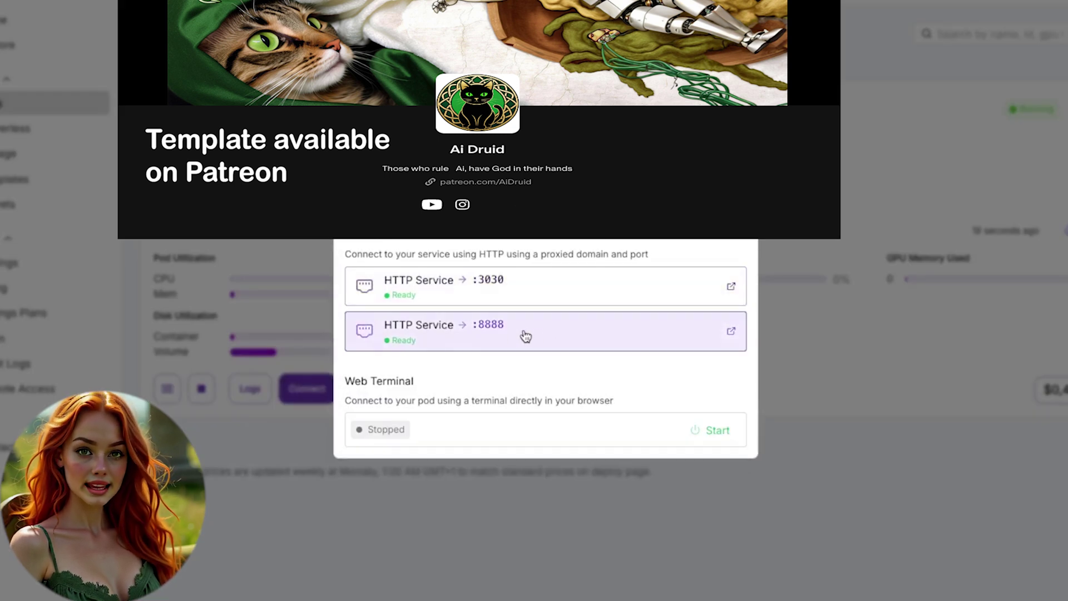
{"action": "left_click", "coordinate": [483, 341]}
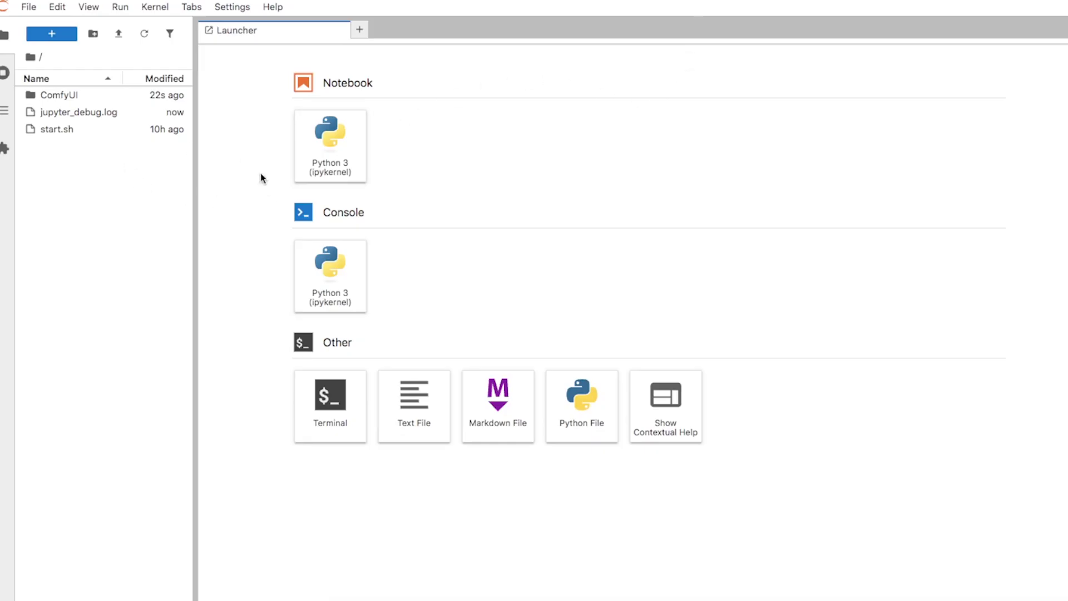
{"action": "double_click", "coordinate": [98, 95]}
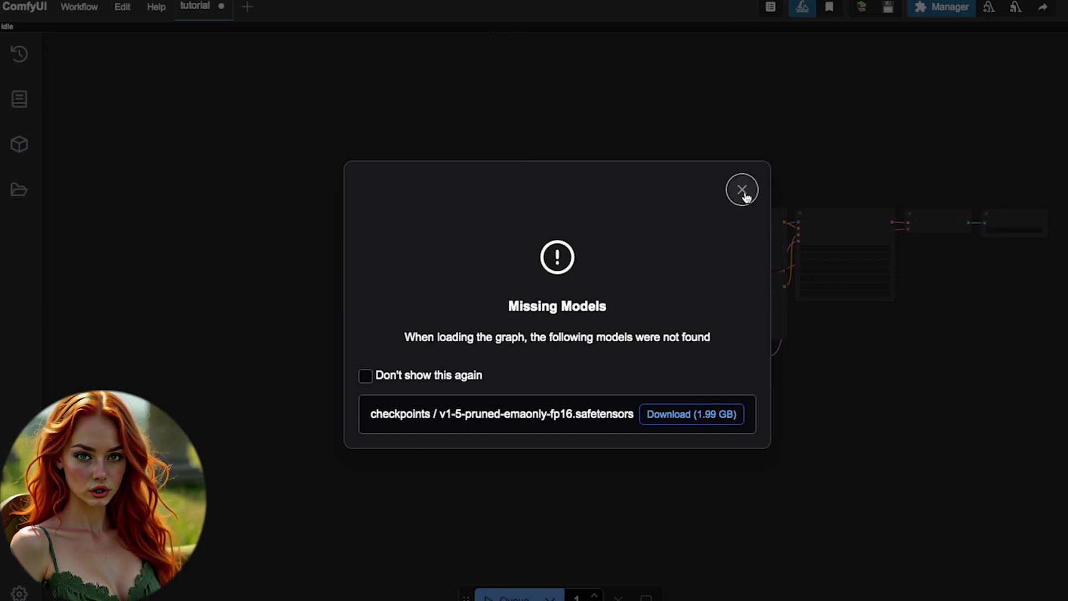
- Dismiss the missing-models warning and load the Image+Audio Talking Avatar, Sonic workflow, framing its nodes
{"action": "left_click", "coordinate": [743, 190]}
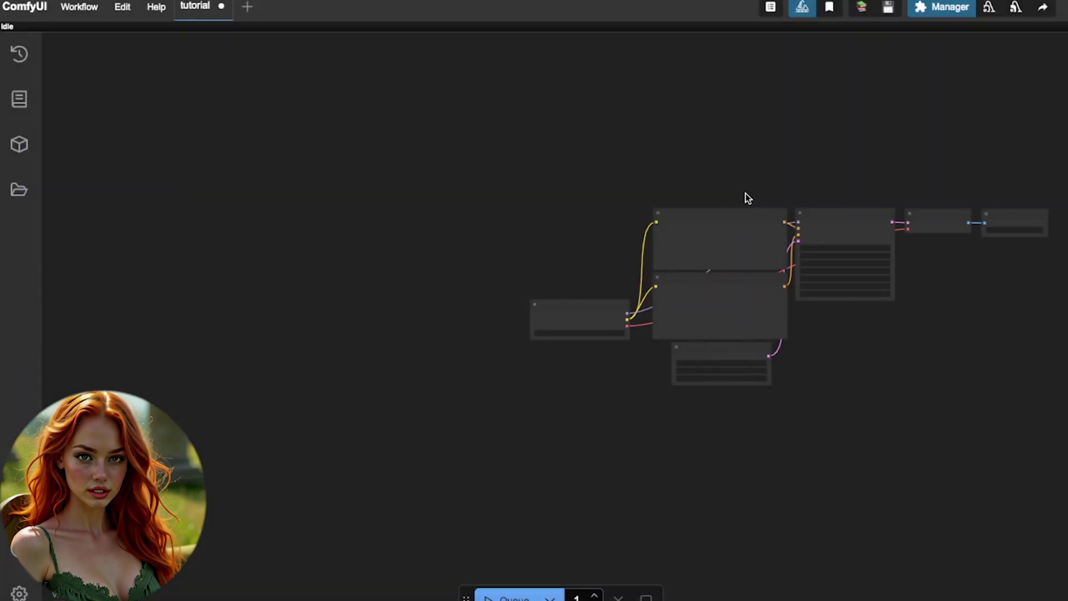
{"action": "left_click", "coordinate": [20, 192]}
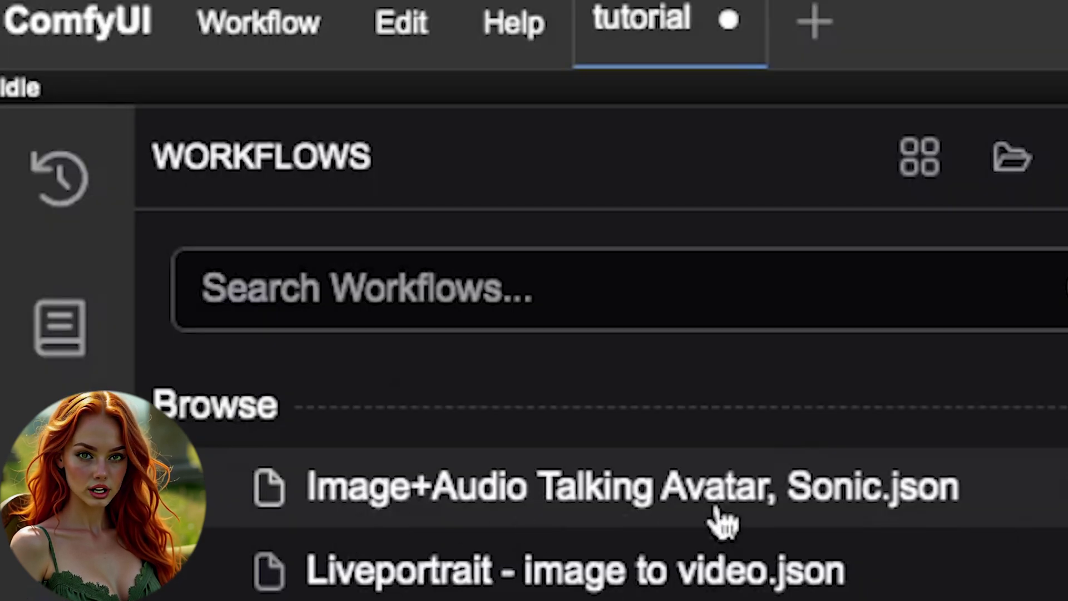
{"action": "left_click", "coordinate": [723, 523]}
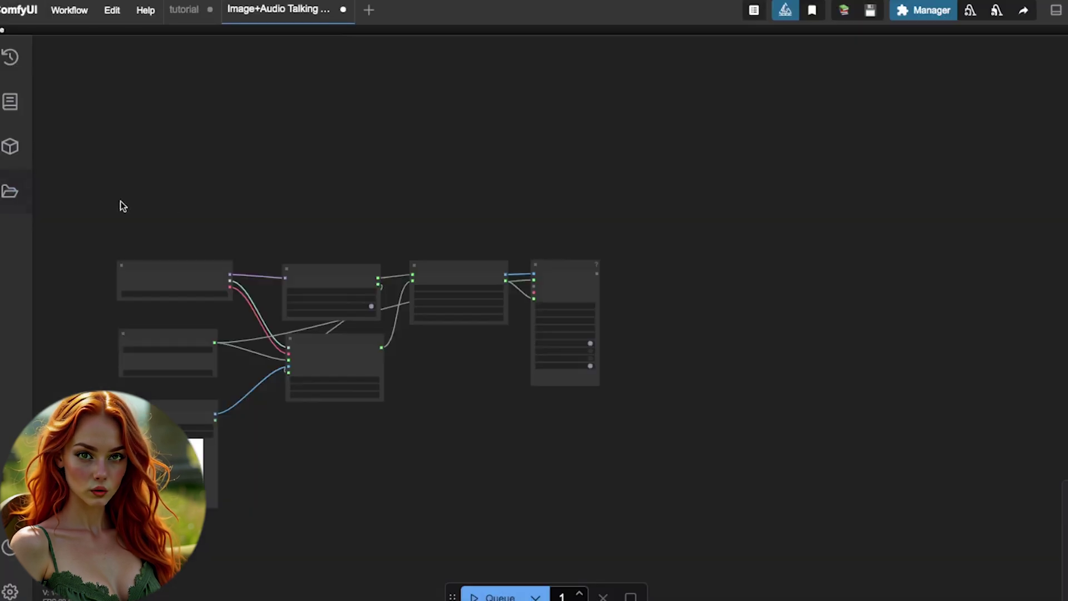
{"action": "left_click_drag", "start_coordinate": [344, 221], "coordinate": [554, 149]}
{"action": "left_click", "coordinate": [1062, 493]}
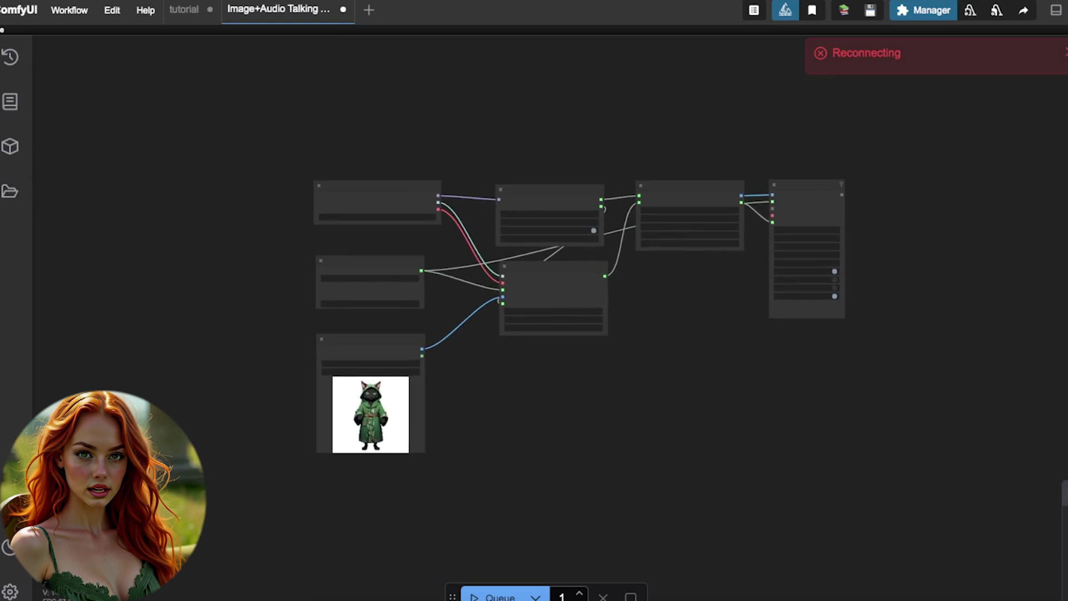
{"action": "left_click_drag", "start_coordinate": [904, 380], "coordinate": [875, 377]}
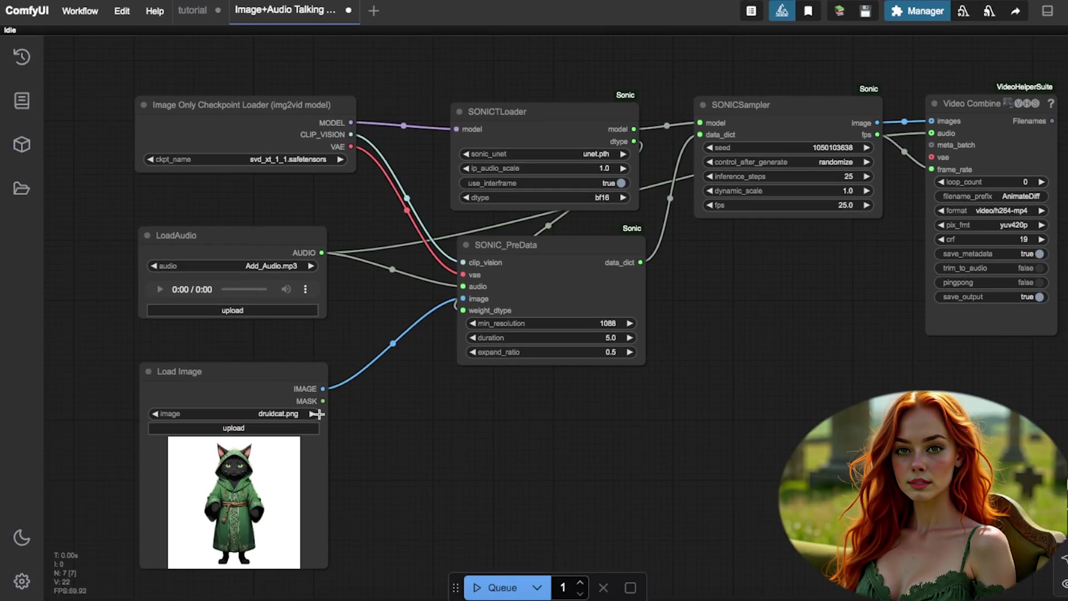
- Scroll the Sonic workflow canvas to bring its input nodes into view
{"action": "scroll", "coordinate": [545, 281], "scroll_direction": "up", "scroll_amount": 5}
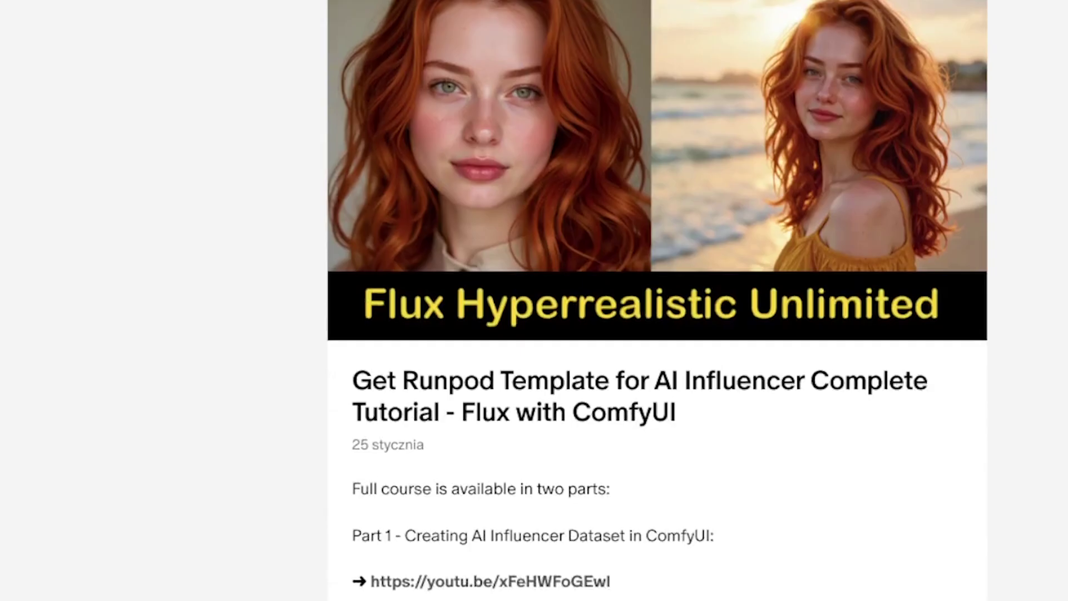
{"action": "scroll", "coordinate": [658, 301], "scroll_direction": "up", "scroll_amount": 2}
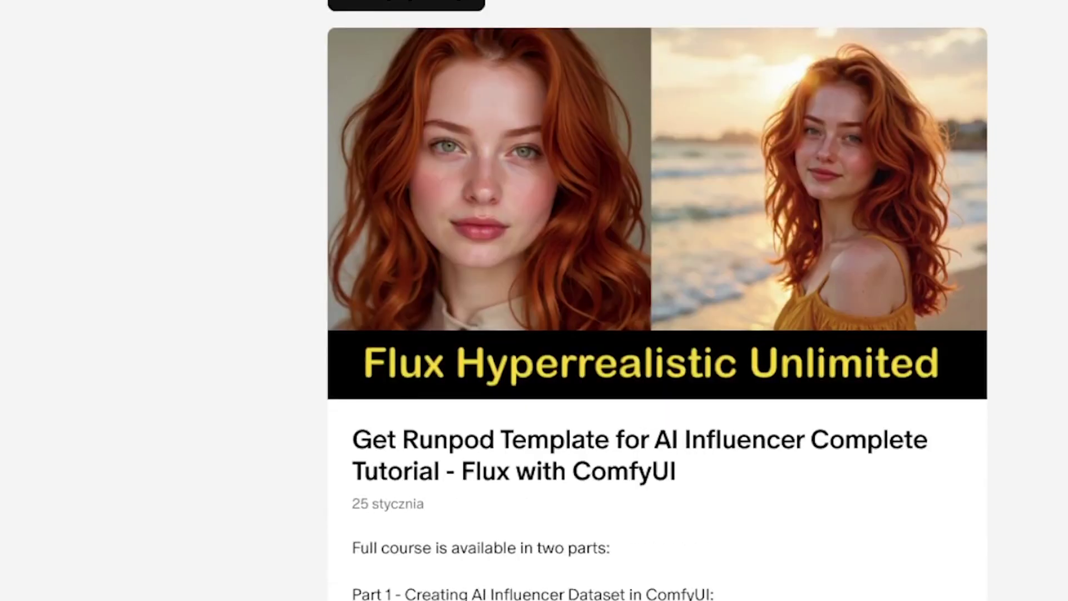
{"action": "scroll", "coordinate": [657, 301], "scroll_direction": "down", "scroll_amount": 2}
{"action": "scroll", "coordinate": [658, 300], "scroll_direction": "up", "scroll_amount": 1}
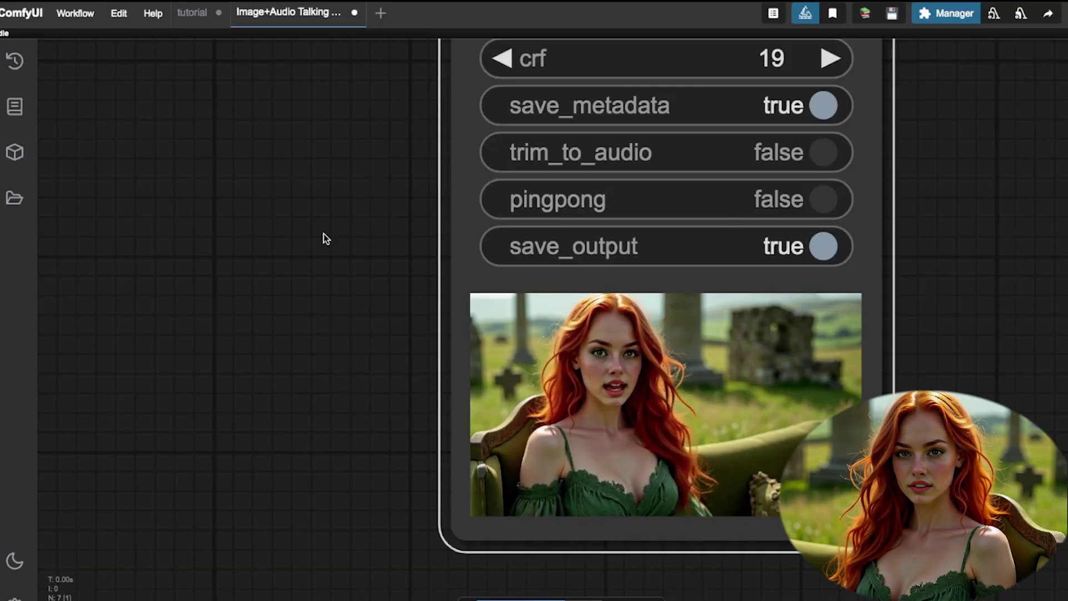
- Bring up the browser of generated outputs to find the talking video
{"action": "left_click", "coordinate": [866, 15]}
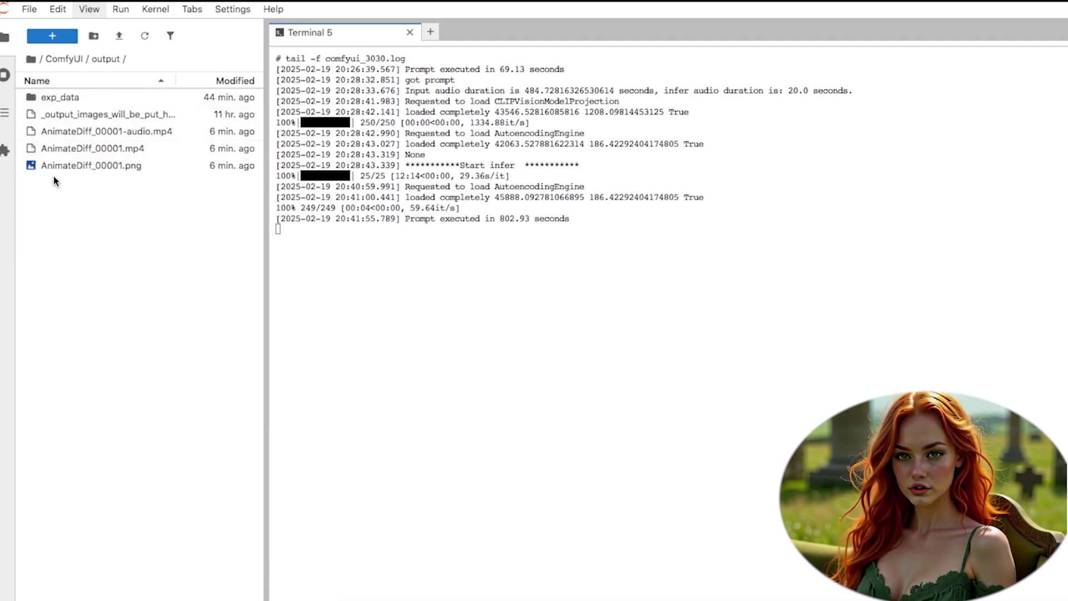
- Bring up the file options for AnimateDiff_00001.mp4 in JupyterLab
{"action": "right_click", "coordinate": [89, 150]}
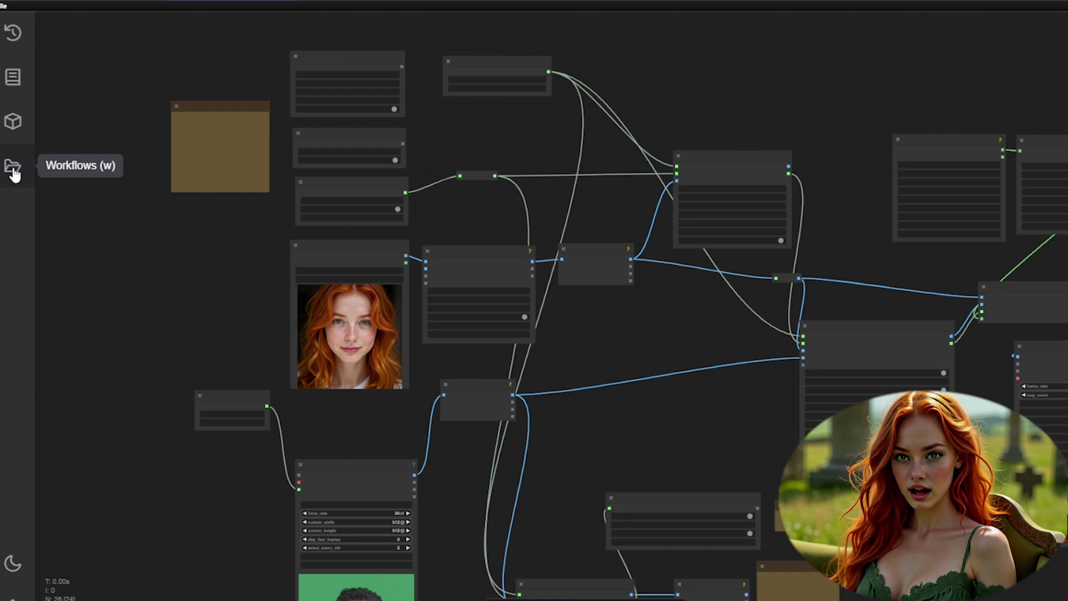
- Widen the saved workflows list to read the full workflow names, then hide it
{"action": "left_click", "coordinate": [14, 173]}
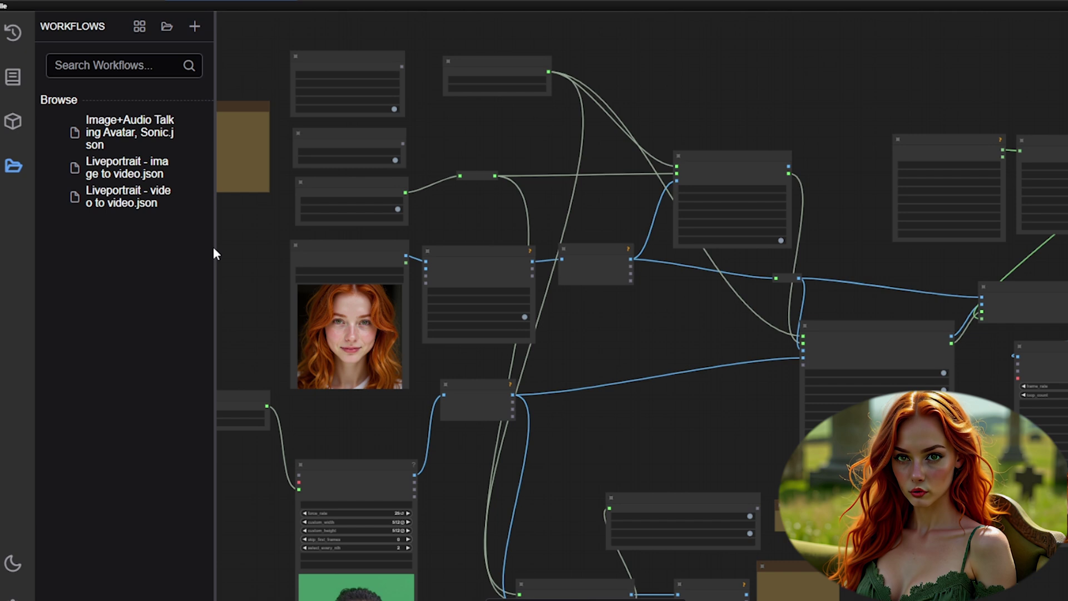
{"action": "left_click_drag", "start_coordinate": [215, 245], "coordinate": [473, 245]}
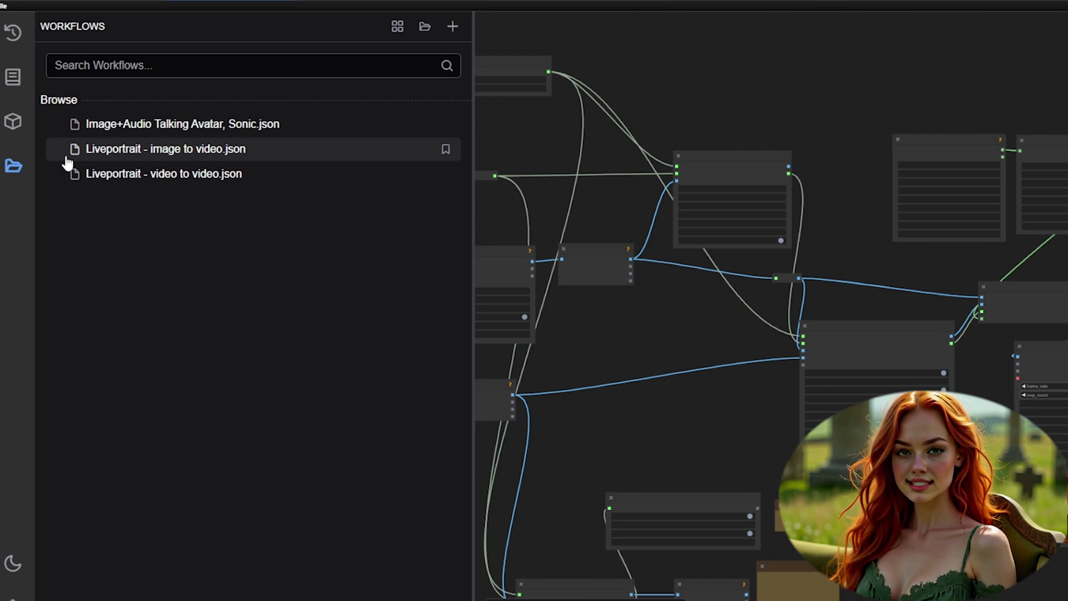
{"action": "left_click", "coordinate": [11, 168]}
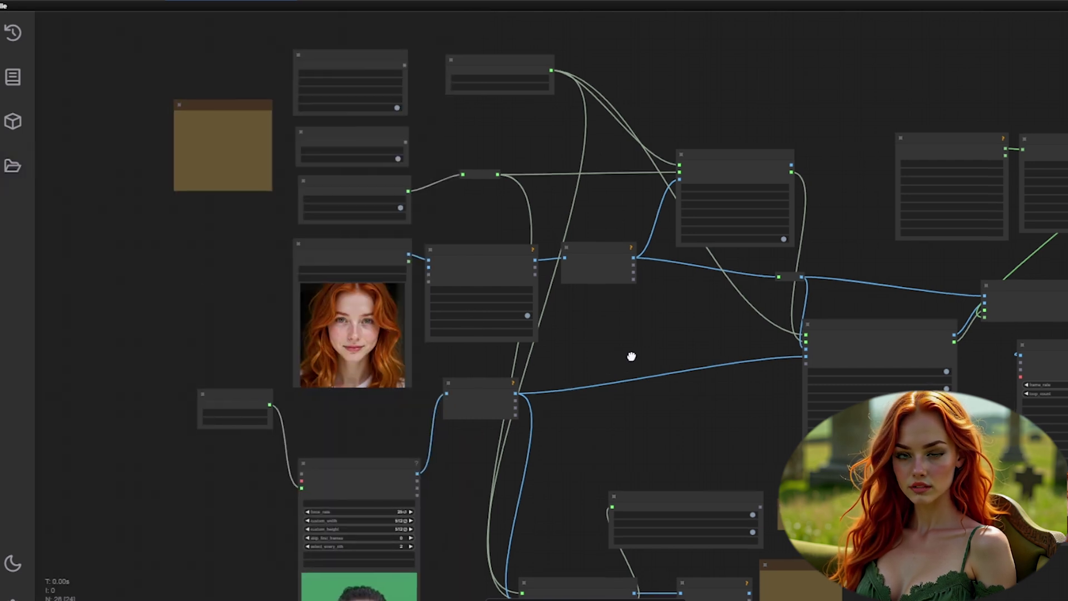
- Pan the LivePortrait graph to bring the whole Load Video node and its sample.mp4 preview into view
{"action": "left_click_drag", "start_coordinate": [632, 358], "coordinate": [757, 303]}
{"action": "scroll", "coordinate": [388, 277], "scroll_direction": "up", "scroll_amount": 8}
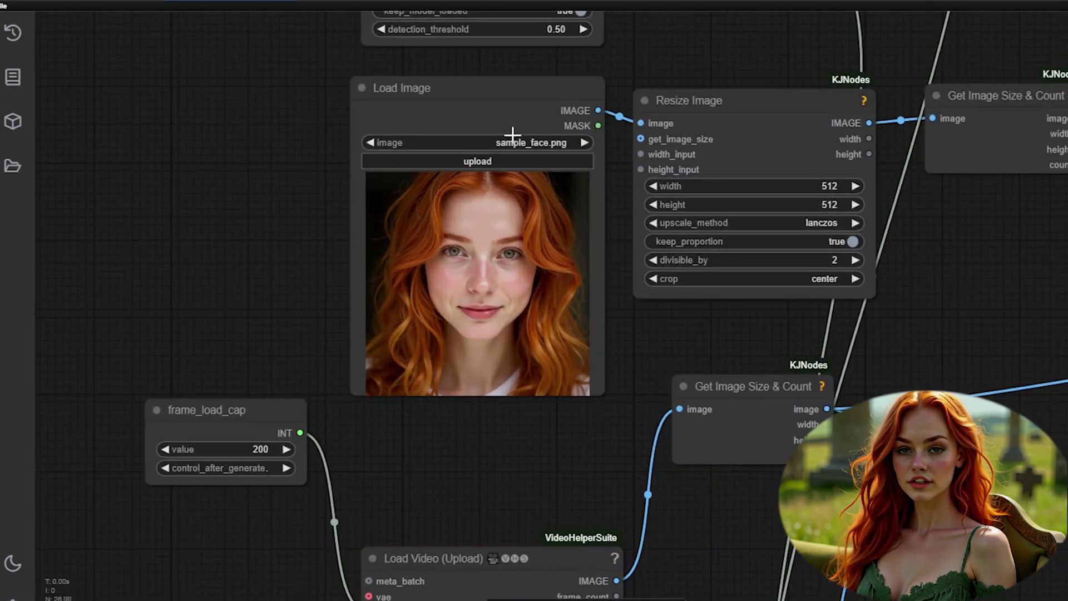
{"action": "left_click_drag", "start_coordinate": [750, 523], "coordinate": [737, 91]}
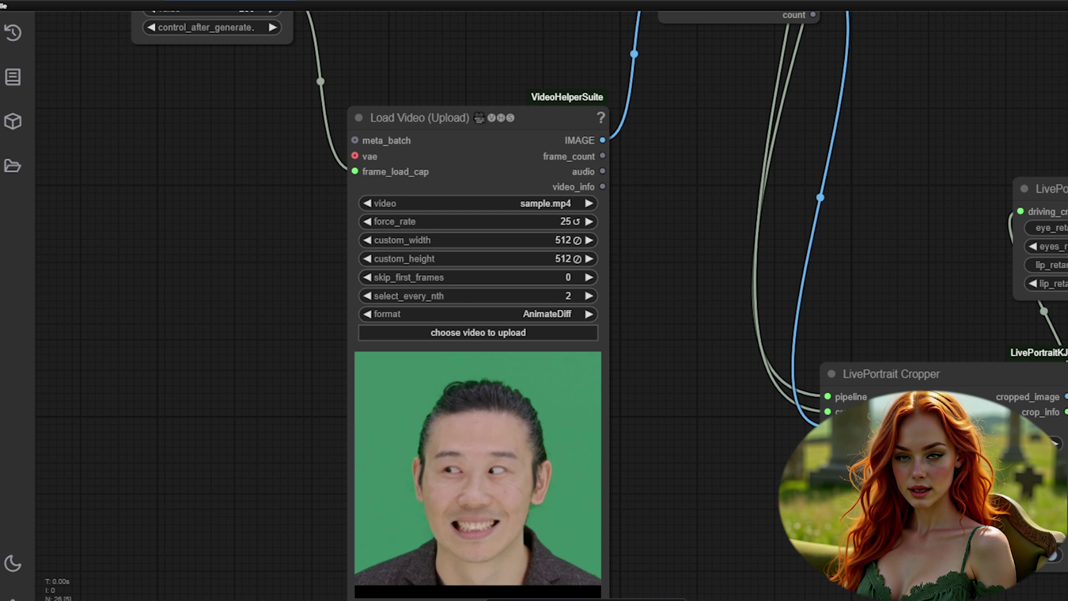
{"action": "scroll", "coordinate": [608, 412], "scroll_direction": "up", "scroll_amount": 5}
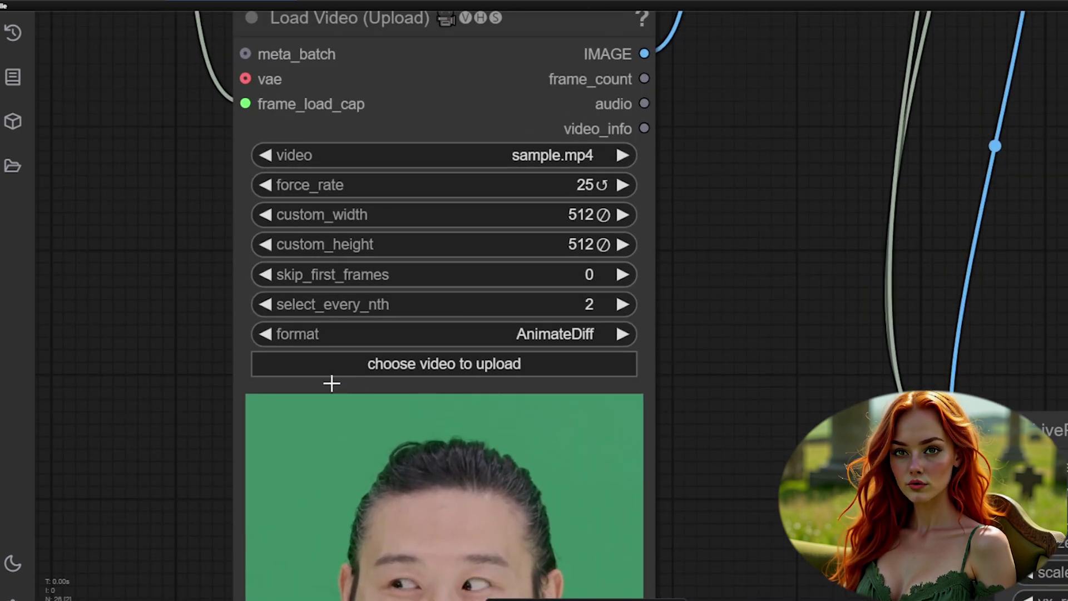
{"action": "scroll", "coordinate": [608, 227], "scroll_direction": "down", "scroll_amount": 3}
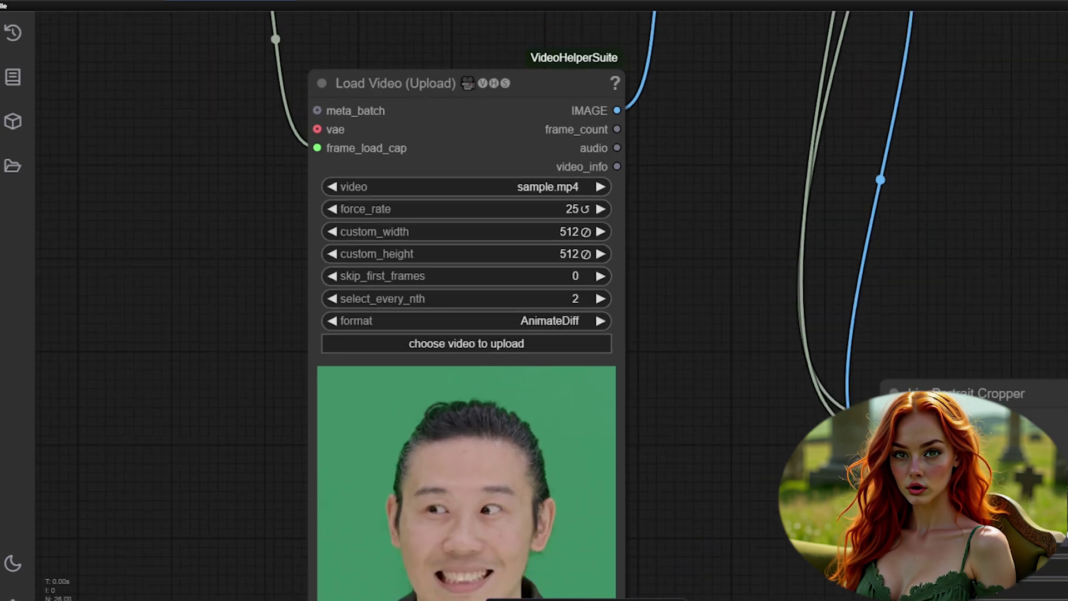
{"action": "scroll", "coordinate": [608, 227], "scroll_direction": "up", "scroll_amount": 5}
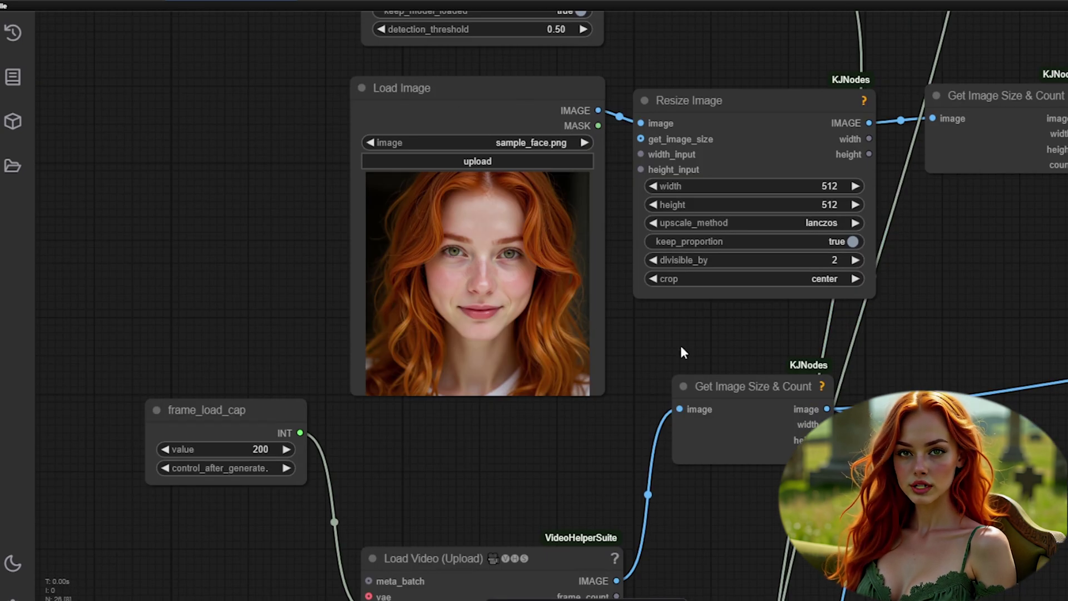
{"action": "left_click_drag", "start_coordinate": [759, 529], "coordinate": [730, 254]}
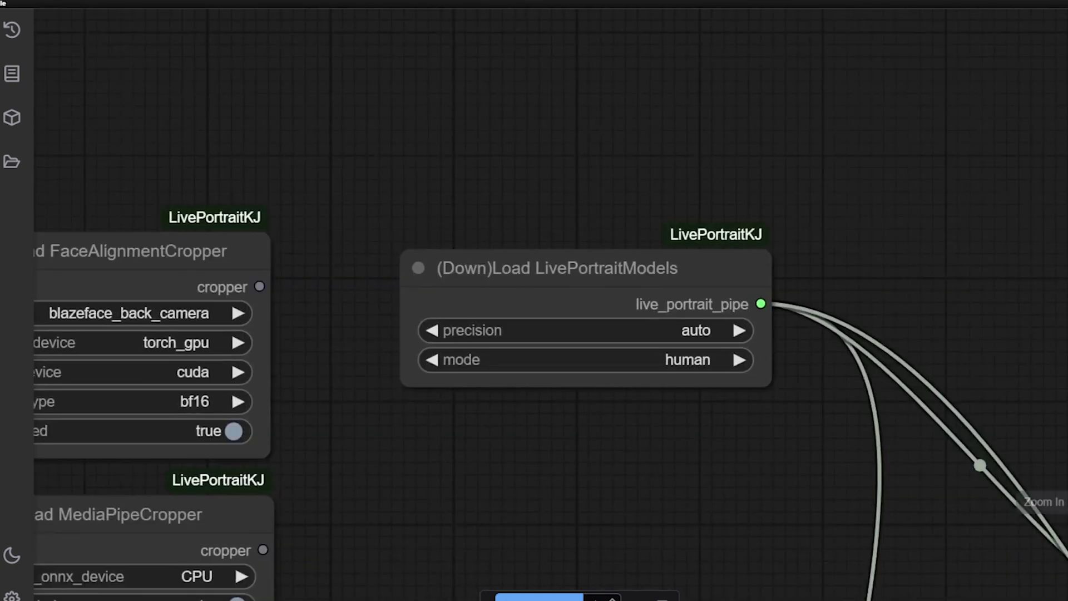
- Queue a run with (Down)Load LivePortraitModels mode set to animal, then switch mode back to human
{"action": "scroll", "coordinate": [530, 278], "scroll_direction": "up", "scroll_amount": 4}
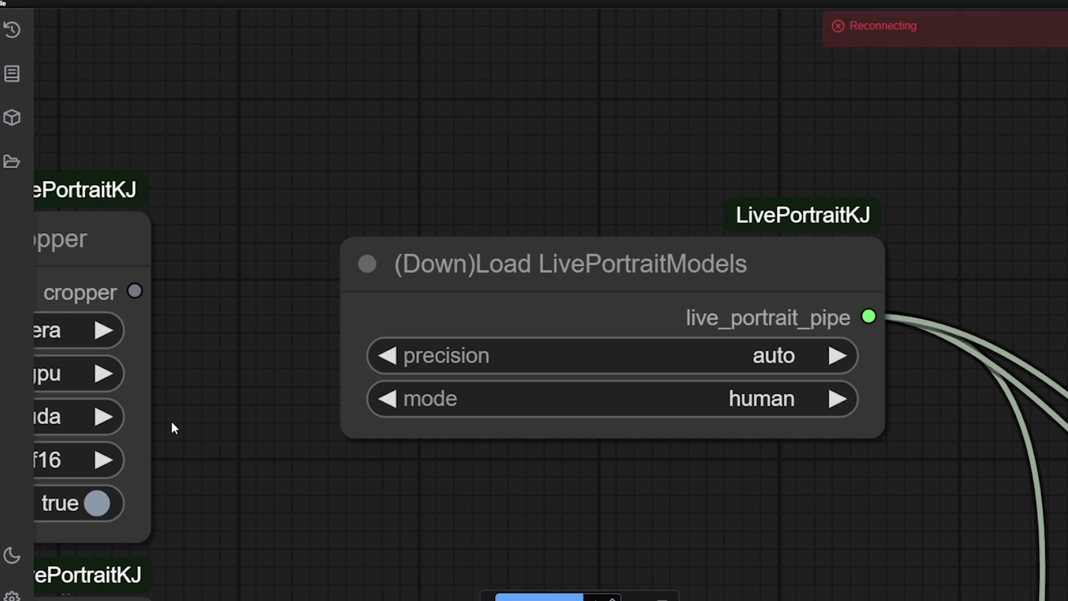
{"action": "left_click", "coordinate": [766, 399]}
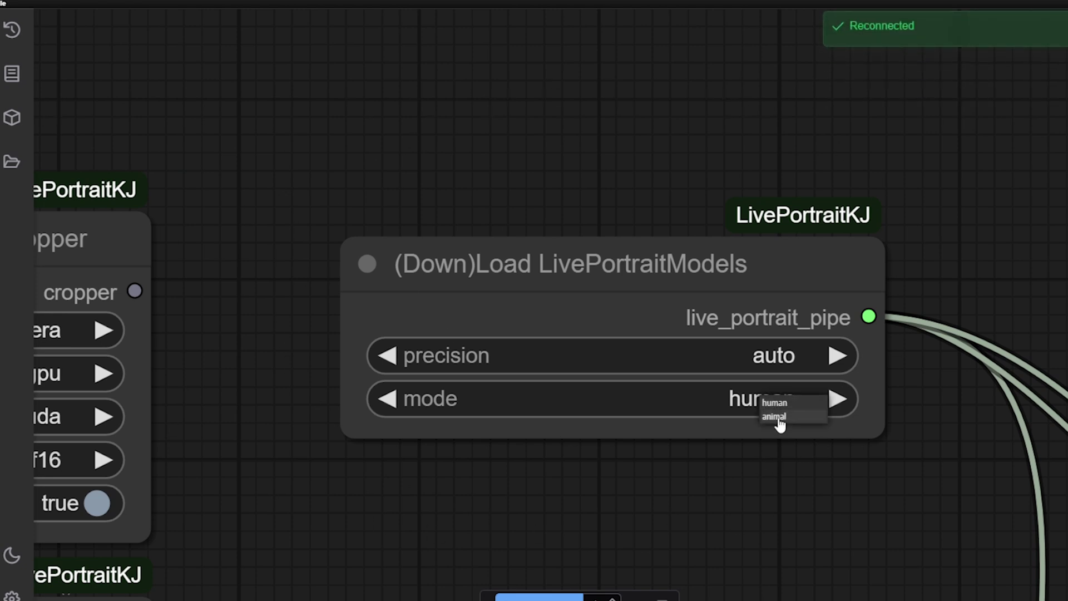
{"action": "left_click", "coordinate": [776, 418]}
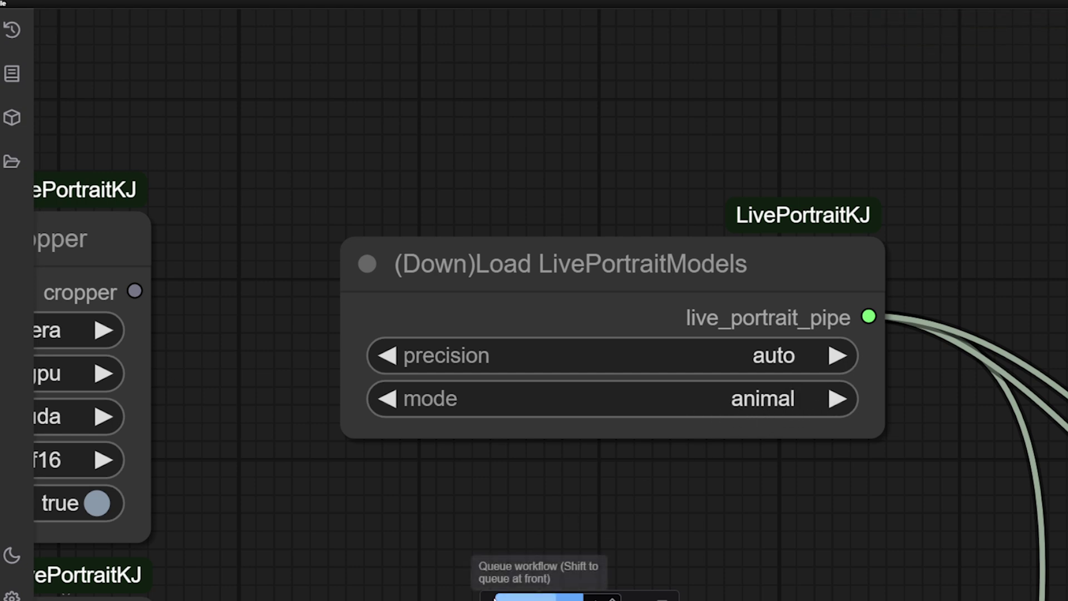
{"action": "left_click", "coordinate": [521, 597]}
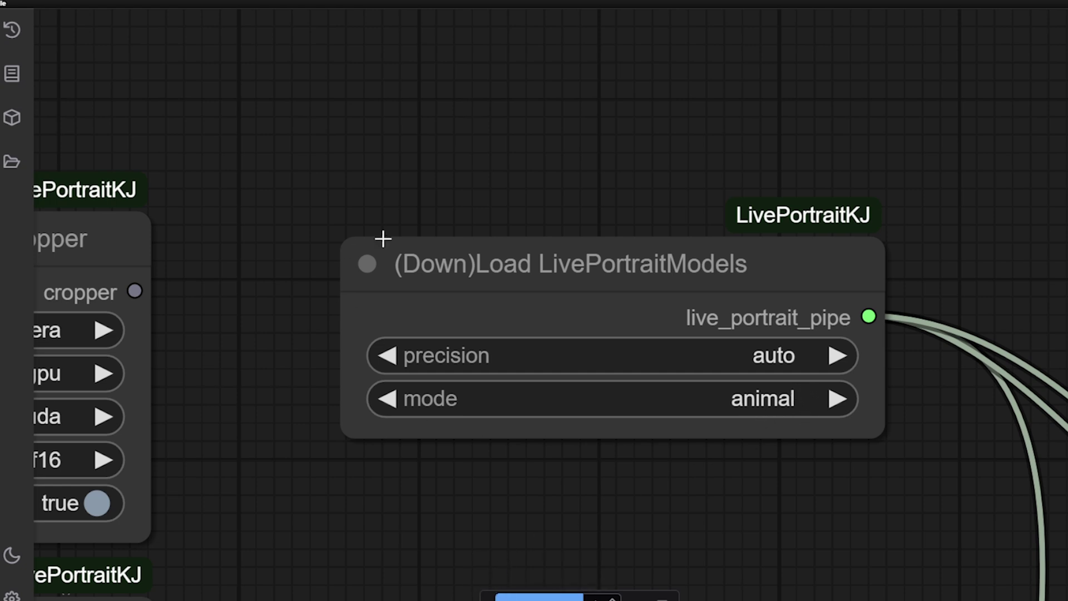
{"action": "left_click", "coordinate": [768, 399]}
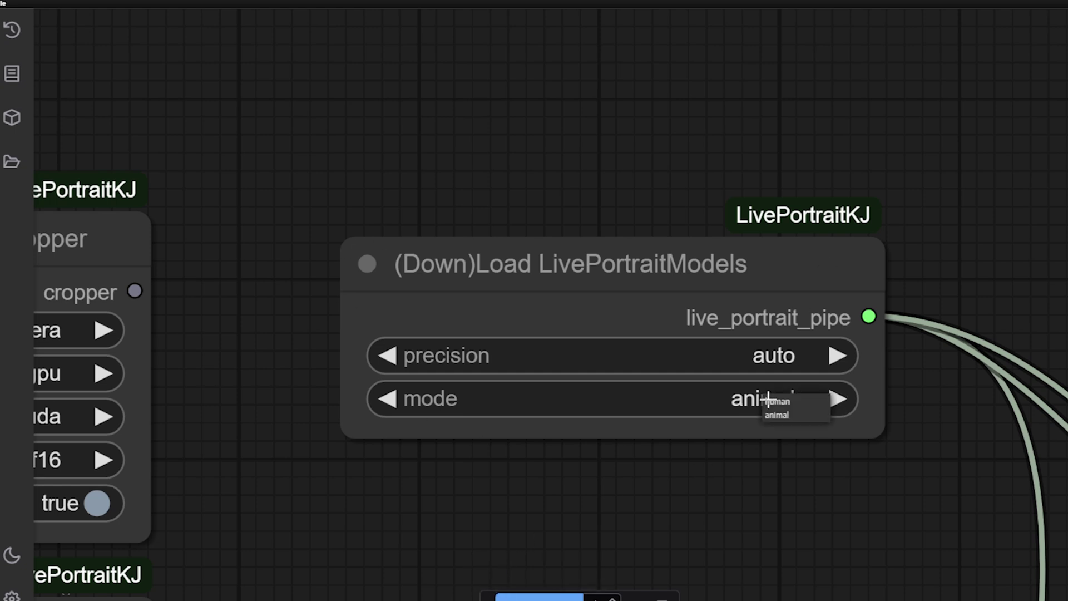
{"action": "left_click", "coordinate": [778, 402]}
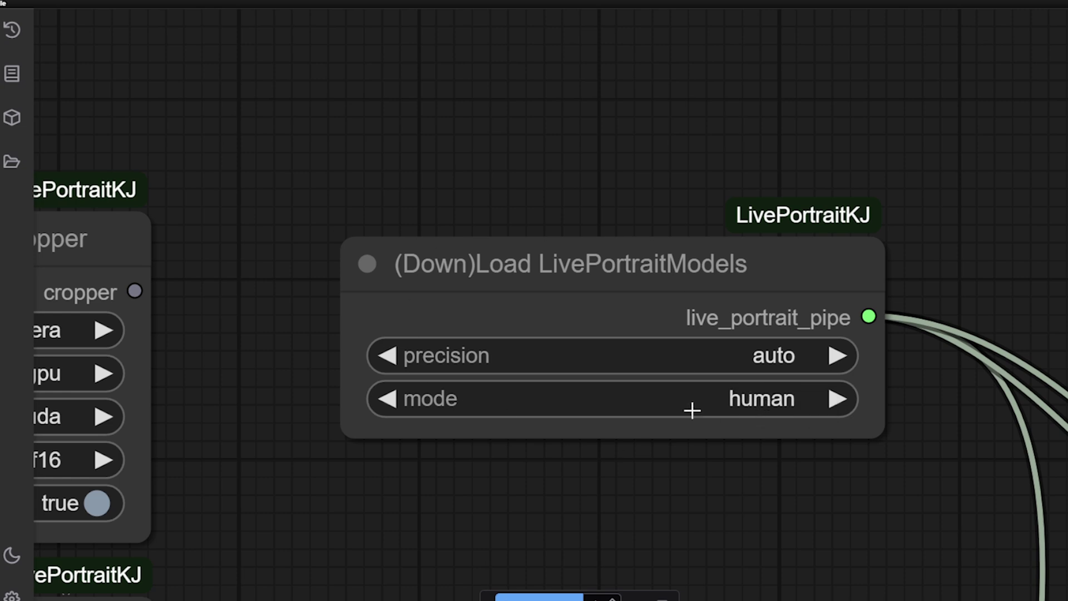
- Pan past the LivePortrait Cropper and Process nodes and zoom in on the Video Combine animated-face preview
{"action": "left_click", "coordinate": [1037, 518]}
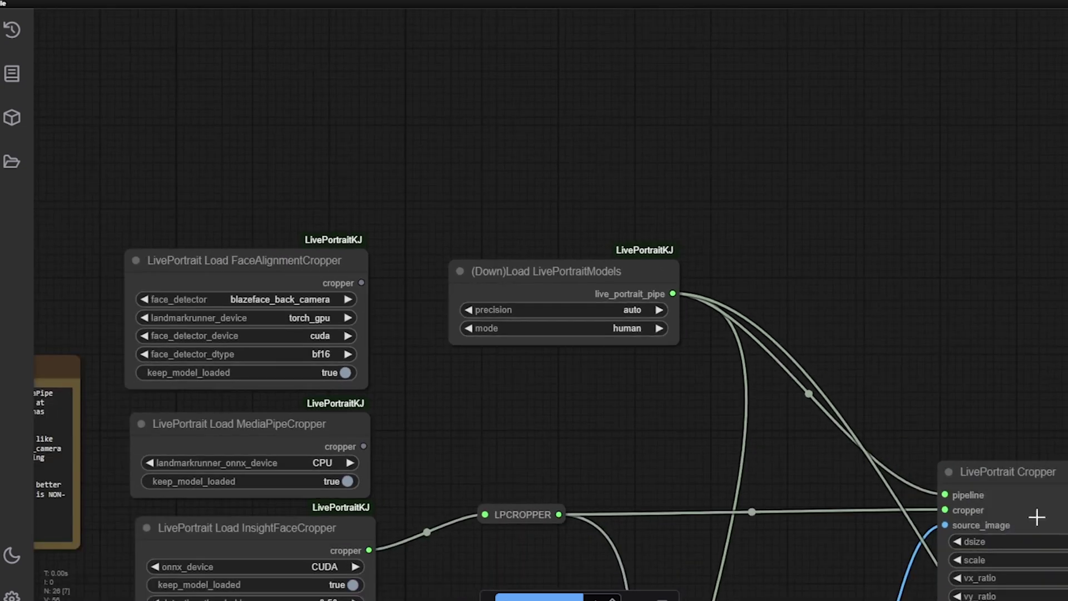
{"action": "left_click_drag", "start_coordinate": [823, 474], "coordinate": [506, 256]}
{"action": "left_click_drag", "start_coordinate": [752, 492], "coordinate": [474, 285]}
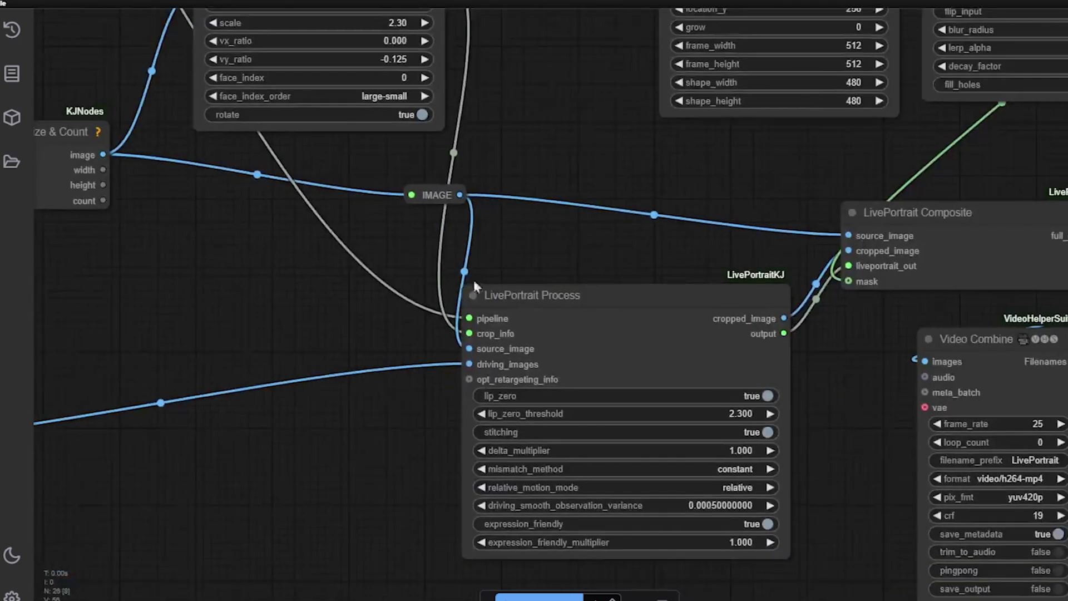
{"action": "left_click_drag", "start_coordinate": [866, 446], "coordinate": [634, 167]}
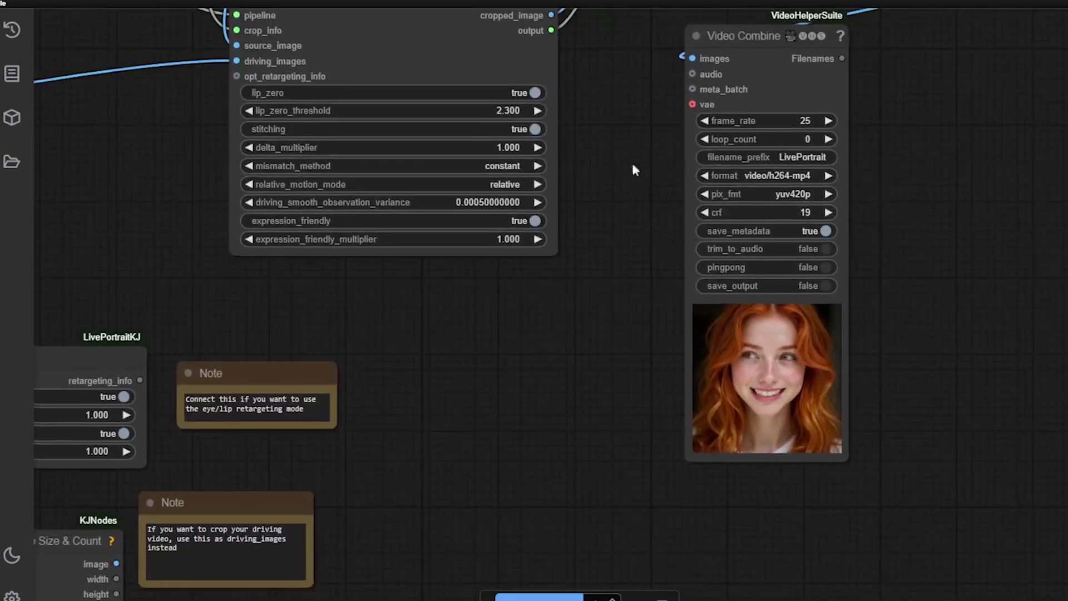
{"action": "left_click", "coordinate": [1044, 488]}
{"action": "left_click_drag", "start_coordinate": [1023, 493], "coordinate": [376, 253]}
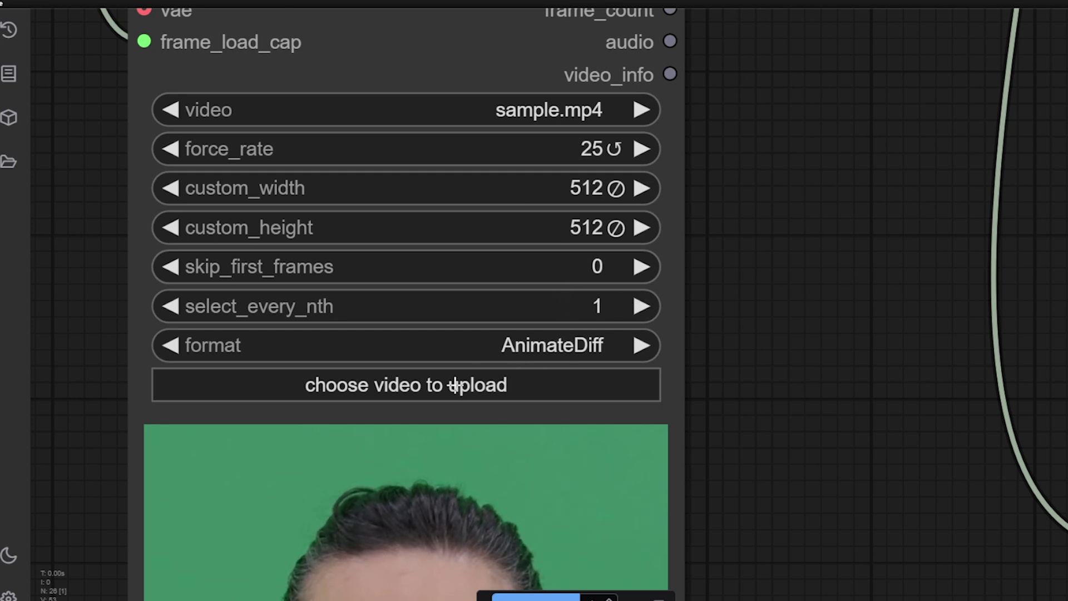
{"action": "scroll", "coordinate": [716, 231], "scroll_direction": "down", "scroll_amount": 6}
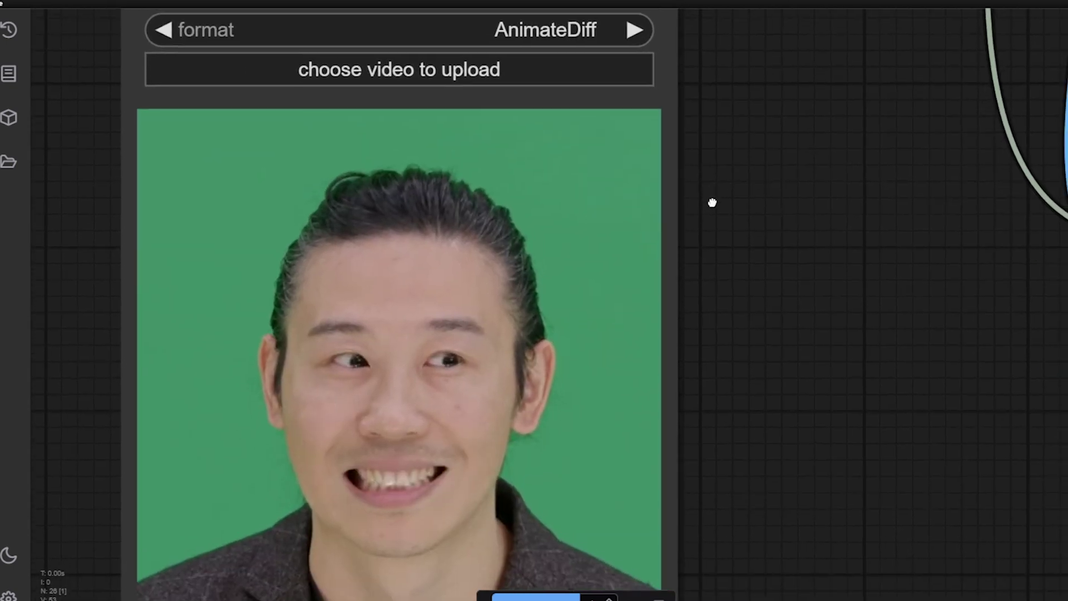
{"action": "scroll", "coordinate": [713, 203], "scroll_direction": "up", "scroll_amount": 3}
- Scroll RunPod's GPU list to the previous-gen cards, then show ComfyUI's frame_load_cap node (150)
{"action": "scroll", "coordinate": [668, 387], "scroll_direction": "up", "scroll_amount": 3}
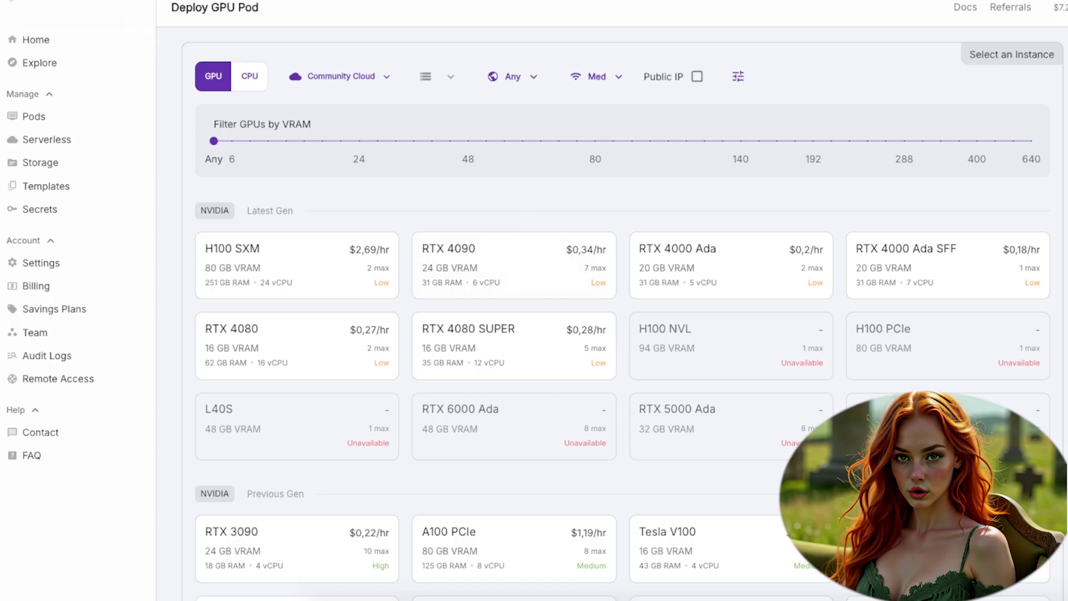
{"action": "scroll", "coordinate": [1018, 366], "scroll_direction": "down", "scroll_amount": 4}
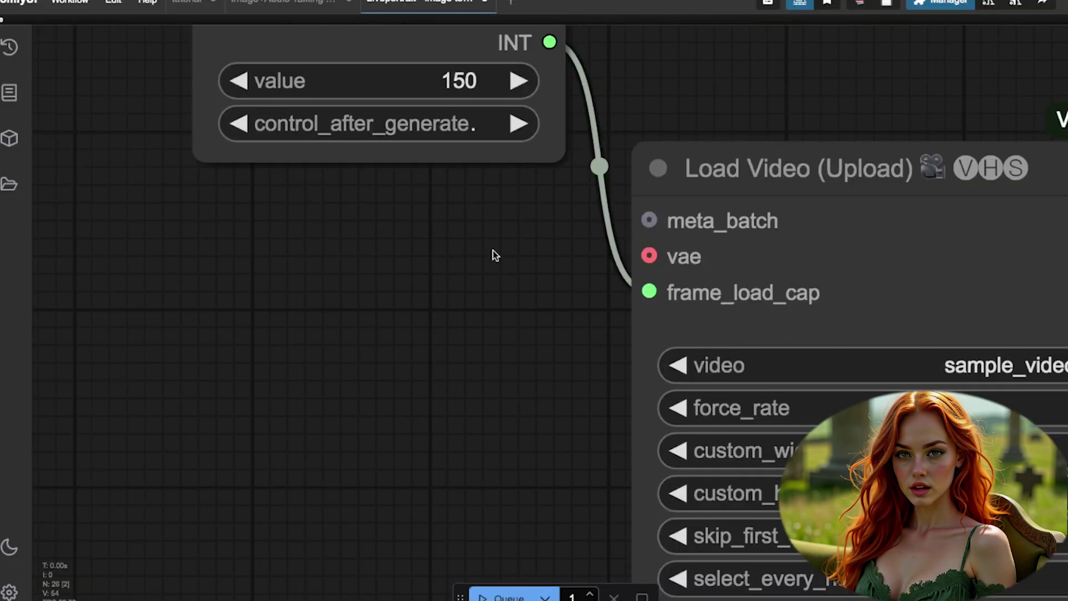
{"action": "left_click_drag", "start_coordinate": [494, 253], "coordinate": [520, 444]}
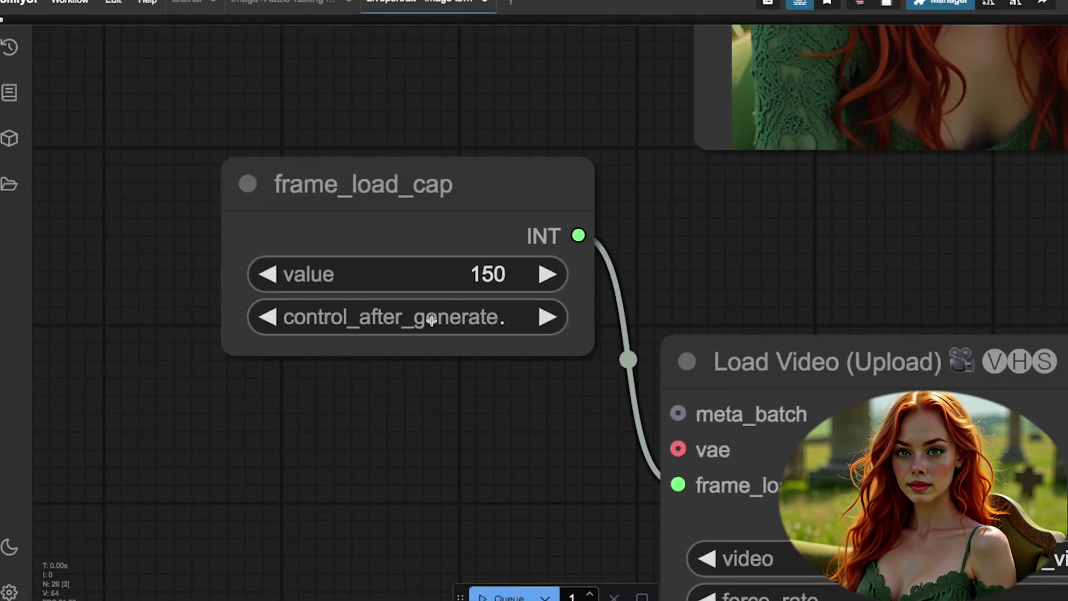
- Keep the frame_load_cap at 150 frames and confirm the value
{"action": "left_click", "coordinate": [490, 278]}
{"action": "left_click", "coordinate": [489, 240]}
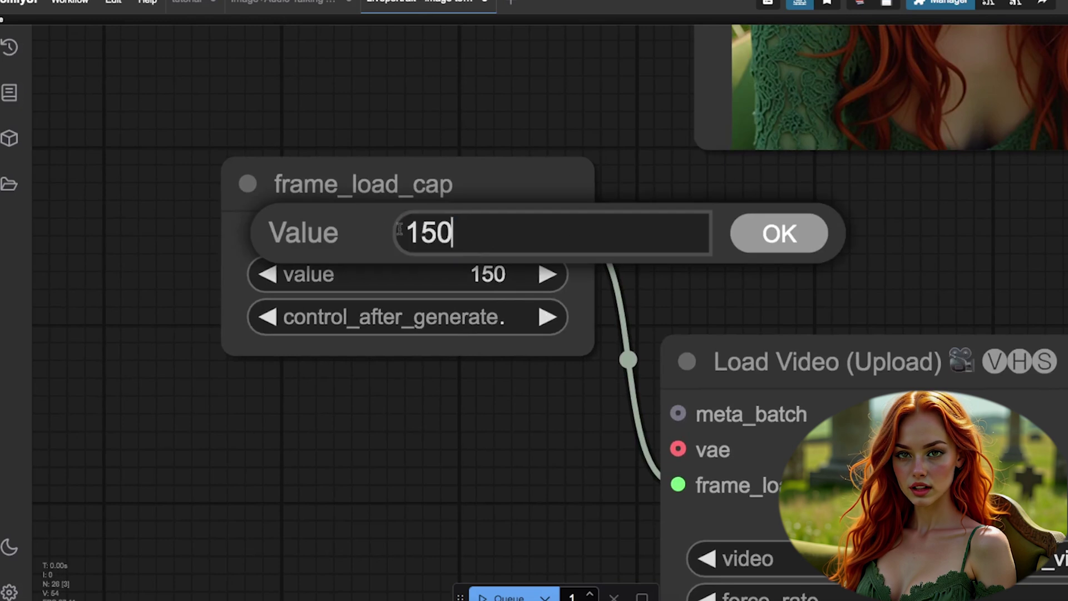
{"action": "left_click", "coordinate": [758, 234]}
- Pan and zoom to the Video Combine preview to check the generated talking-face video
{"action": "scroll", "coordinate": [787, 252], "scroll_direction": "right", "scroll_amount": 5}
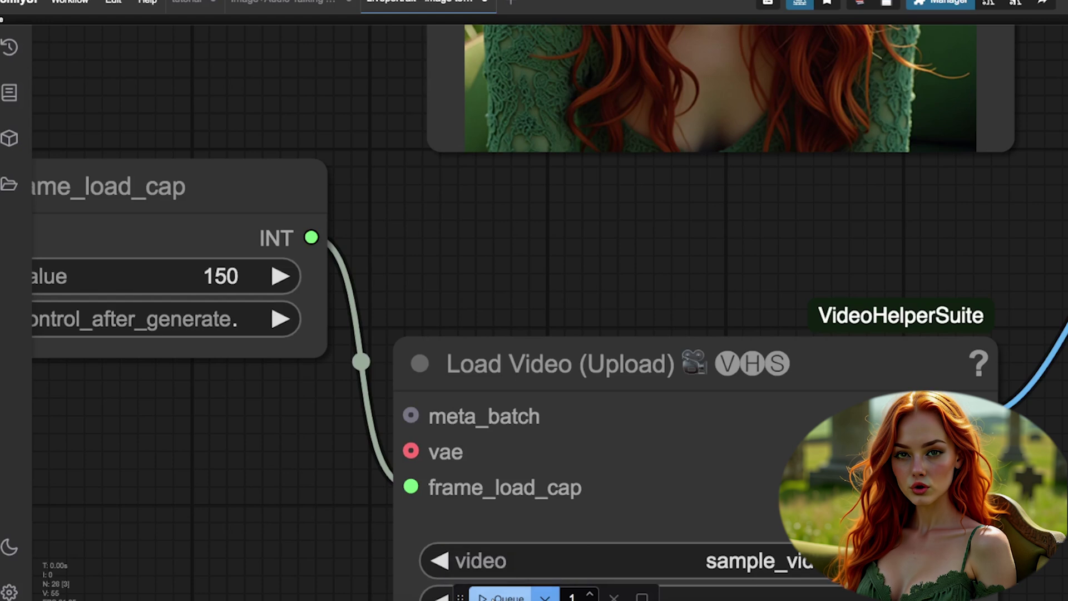
{"action": "scroll", "coordinate": [878, 326], "scroll_direction": "down", "scroll_amount": 5}
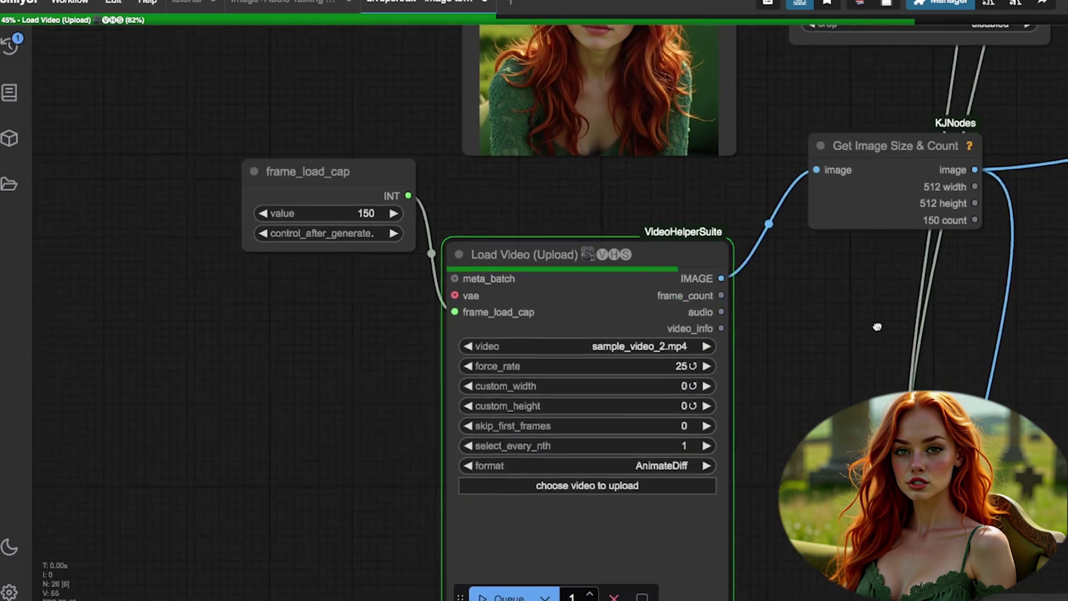
{"action": "left_click_drag", "start_coordinate": [877, 327], "coordinate": [384, 304]}
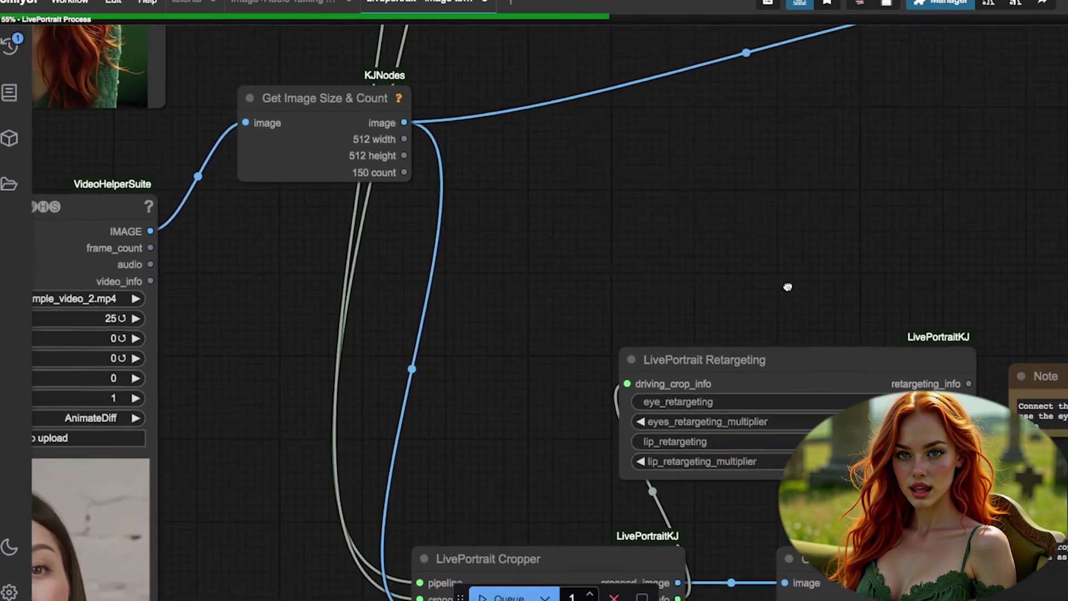
{"action": "left_click_drag", "start_coordinate": [788, 287], "coordinate": [484, 444]}
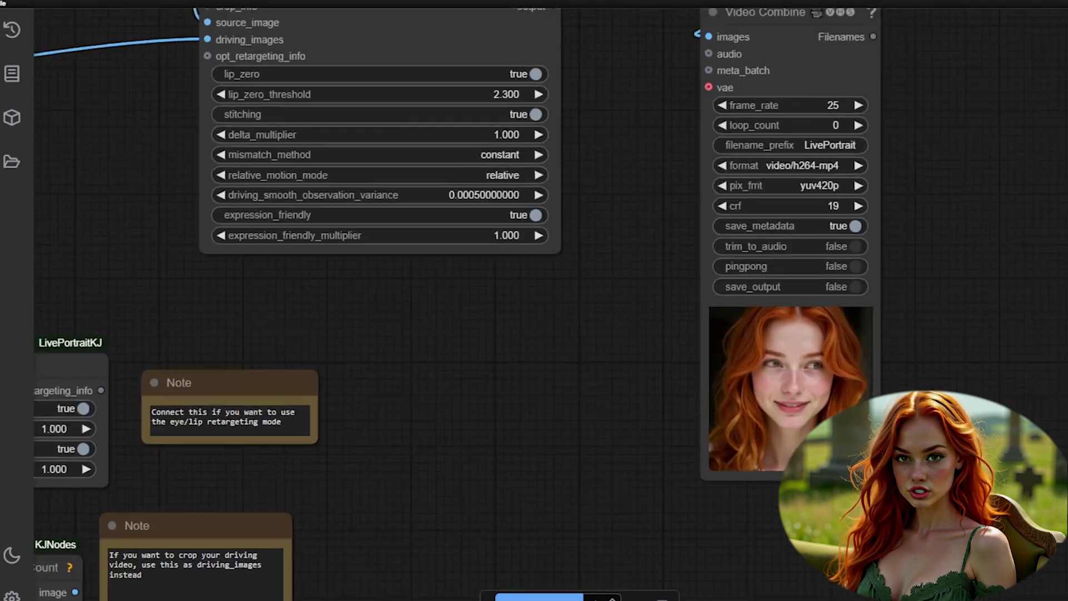
{"action": "scroll", "coordinate": [534, 278], "scroll_direction": "up", "scroll_amount": 8}
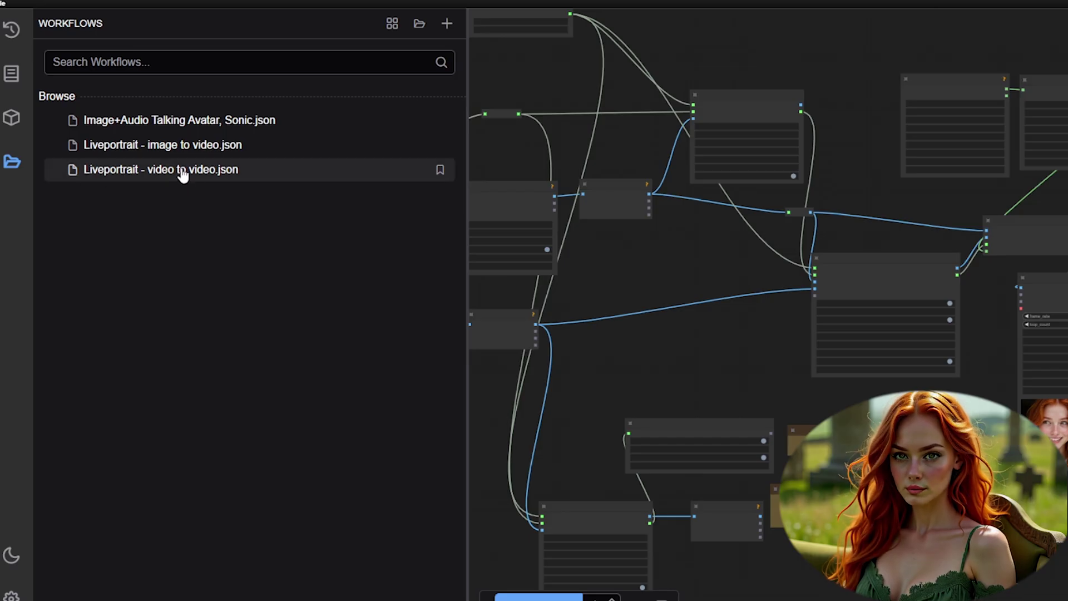
- Load 'Liveportrait - video to video.json' from the saved workflows and close the sidebar
{"action": "left_click", "coordinate": [182, 175]}
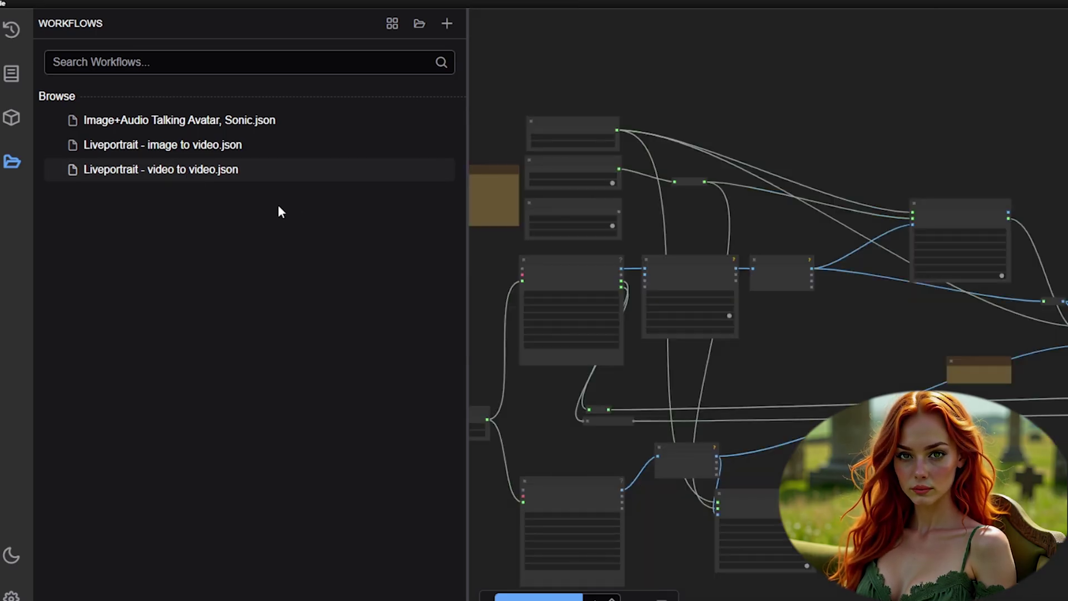
{"action": "left_click", "coordinate": [11, 164]}
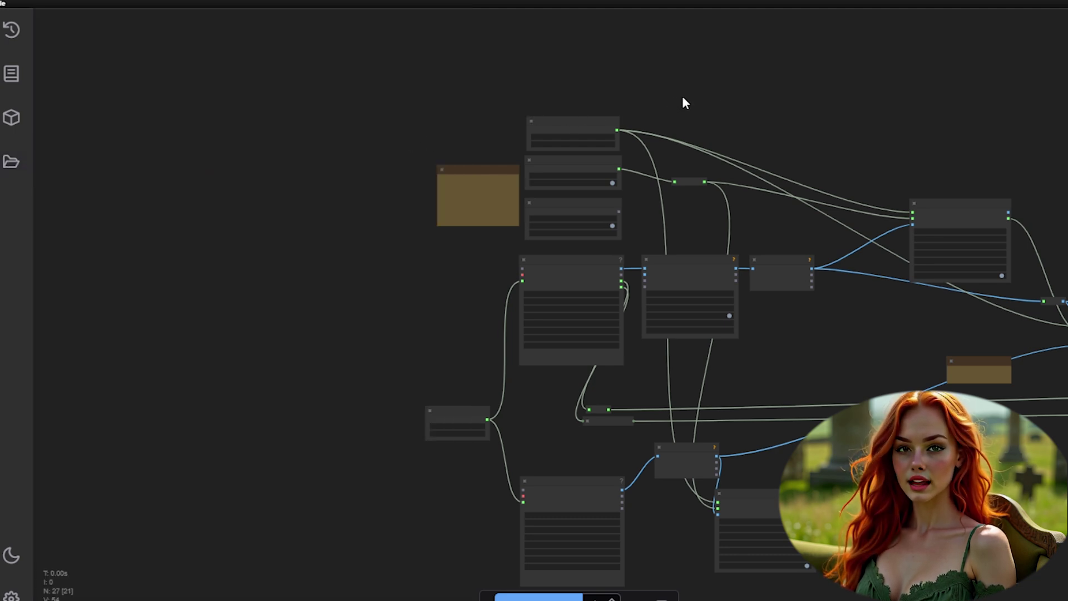
- Zoom and pan through the face cropper loaders, Note, Load Video (Upload) and Resize Image nodes
{"action": "scroll", "coordinate": [532, 266], "scroll_direction": "up", "scroll_amount": 10}
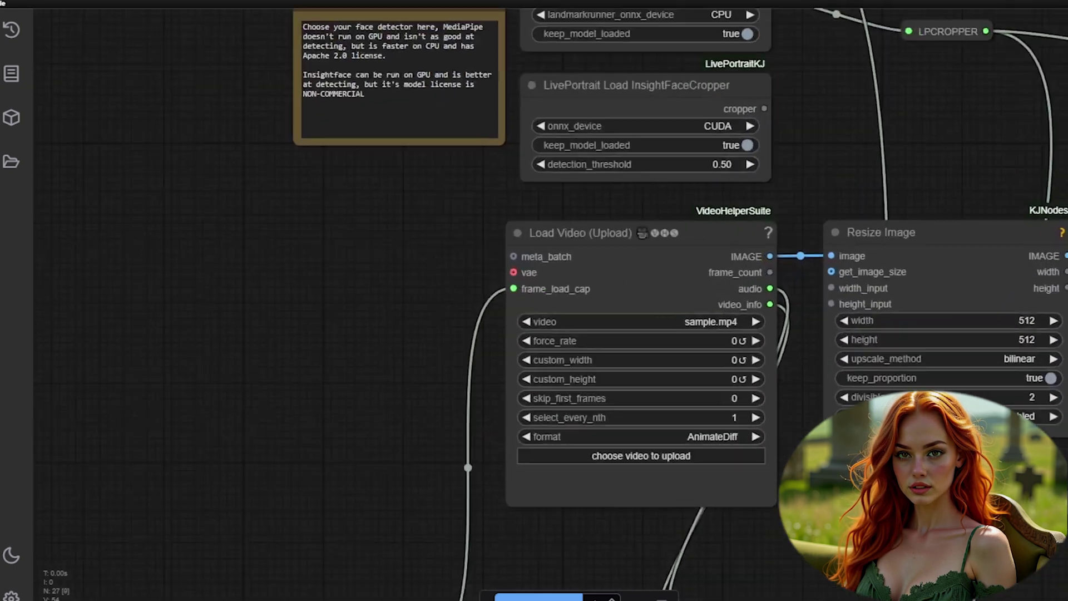
{"action": "left_click_drag", "start_coordinate": [866, 156], "coordinate": [752, 431]}
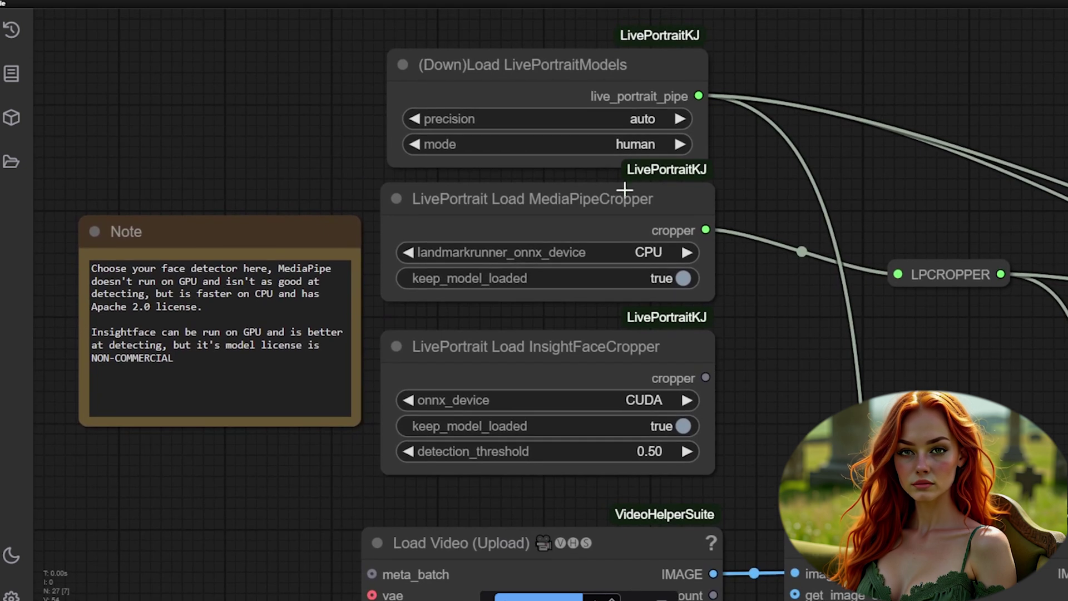
{"action": "scroll", "coordinate": [734, 350], "scroll_direction": "down", "scroll_amount": 10}
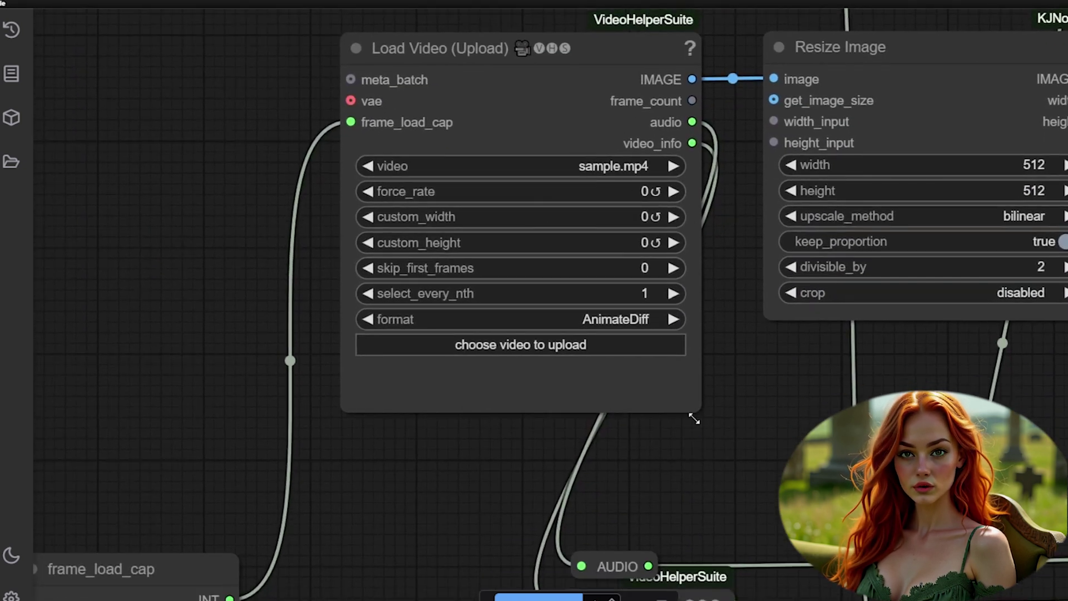
{"action": "scroll", "coordinate": [694, 415], "scroll_direction": "down", "scroll_amount": 9}
{"action": "left_click_drag", "start_coordinate": [602, 244], "coordinate": [518, 37]}
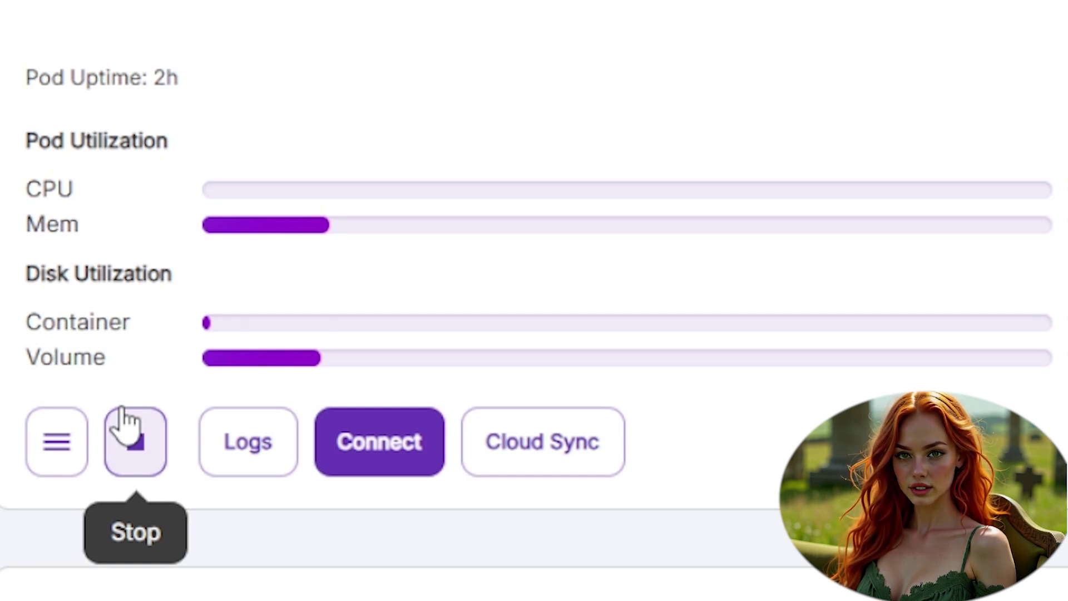
- Stop the running GPU pod from the RunPod Pods page
{"action": "left_click", "coordinate": [127, 426]}
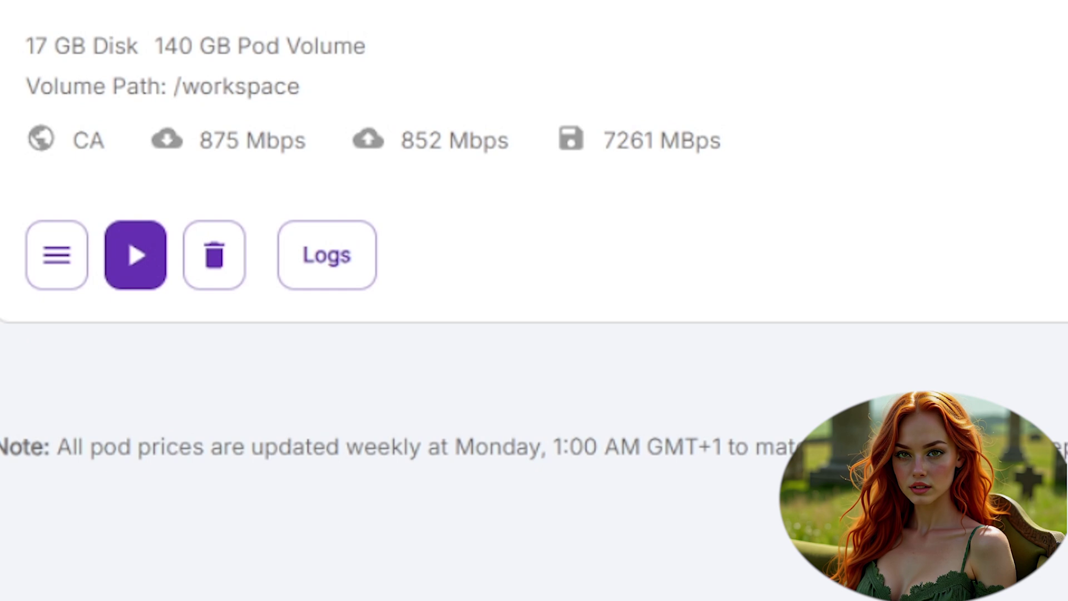